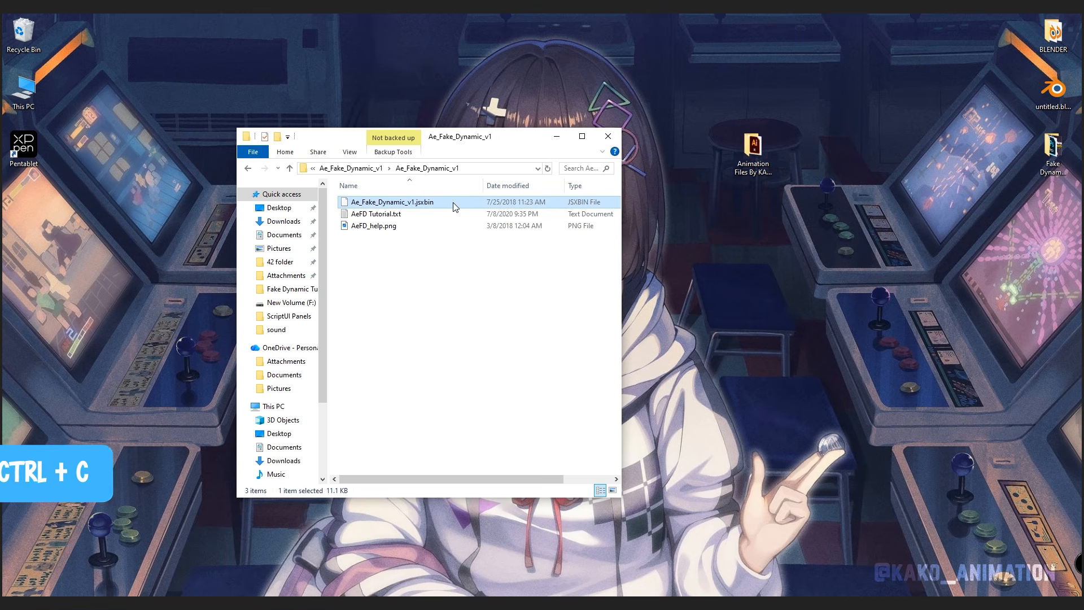
Step: Open the Adobe After Effects 2020 folder inside Program Files\Adobe on Local Disk (C:)
double_click(43, 83)
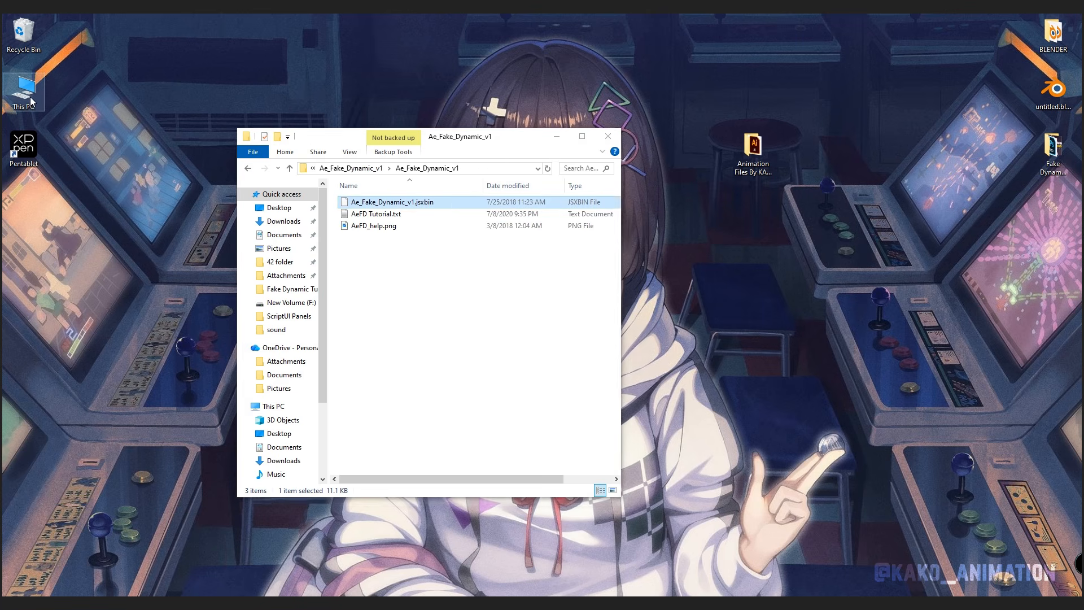
double_click(385, 410)
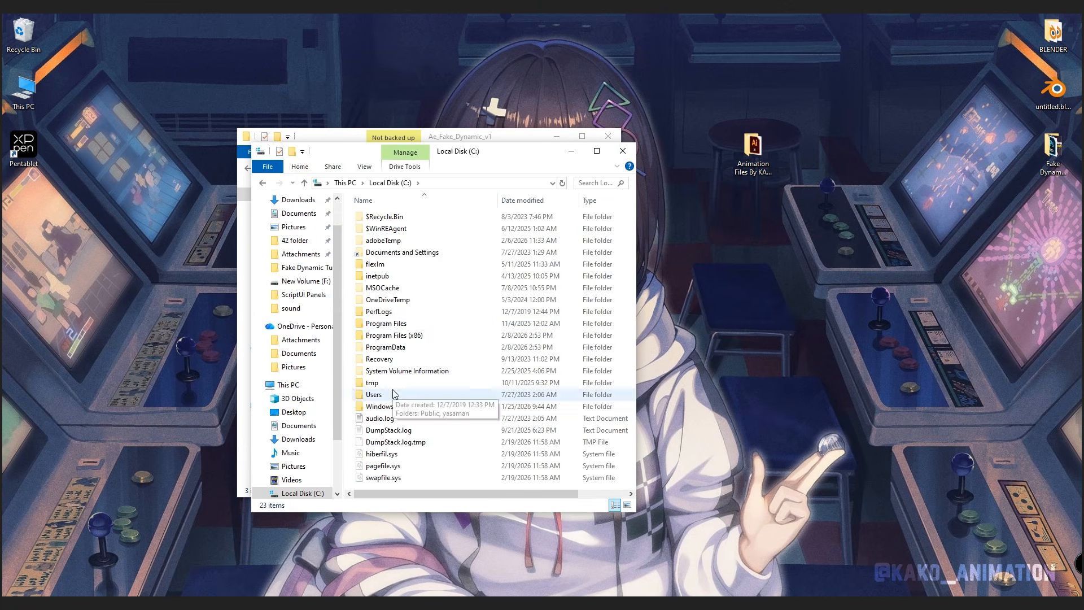
double_click(377, 328)
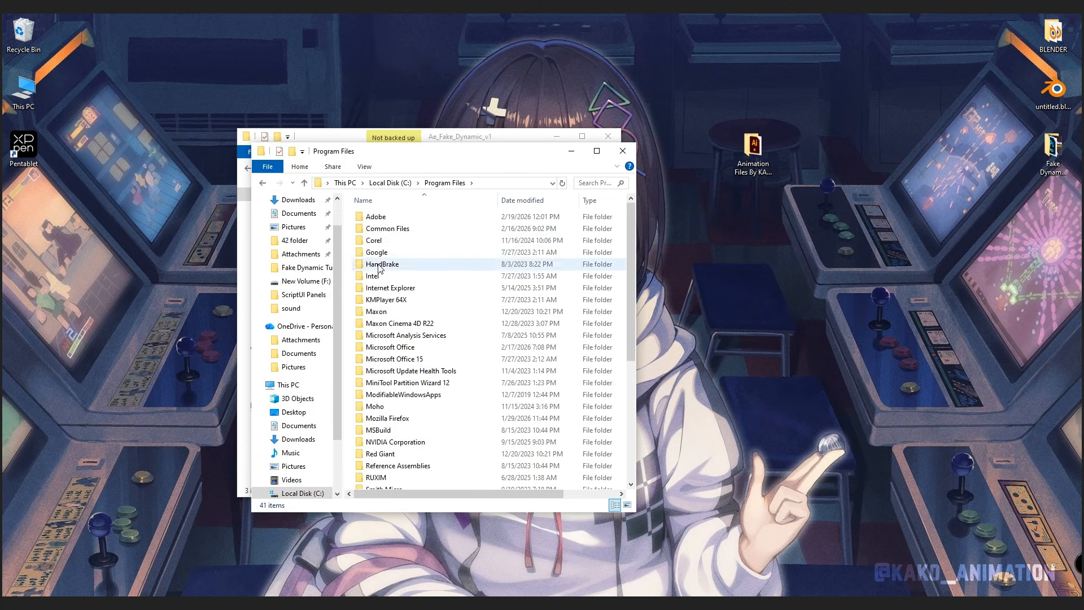
click(377, 220)
double_click(377, 220)
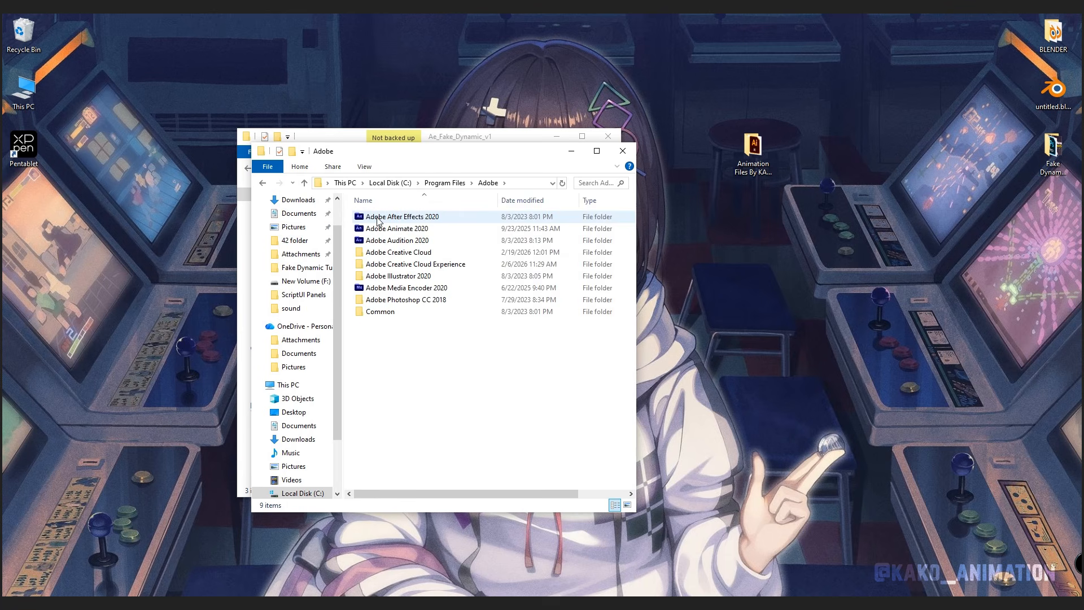
double_click(444, 223)
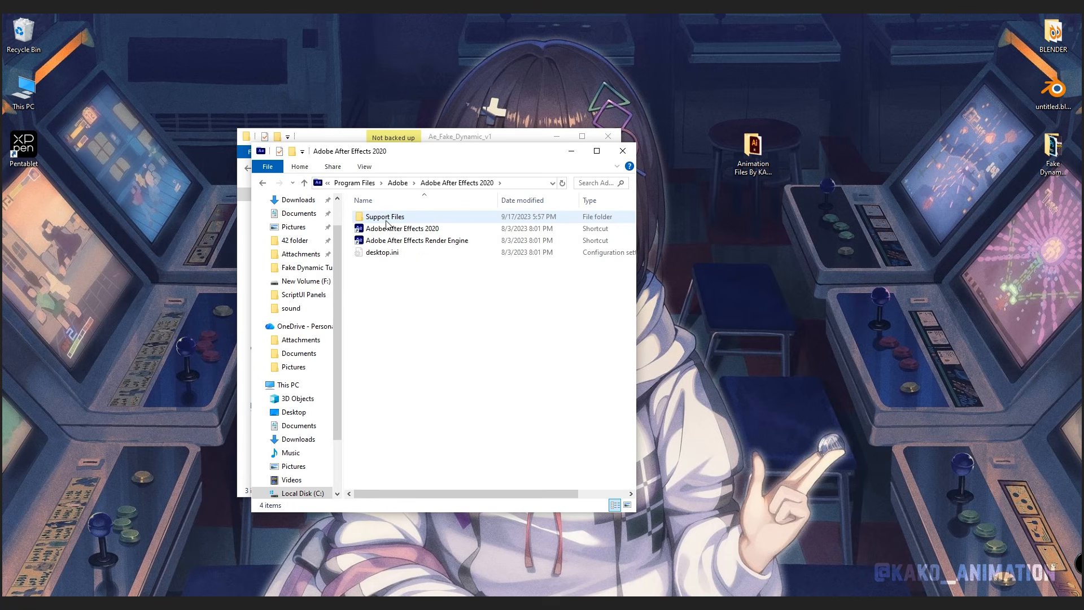
Step: Paste the copied Ae_Fake_Dynamic_v1.jsxbin file into Support Files\Scripts\ScriptUI Panels, granting administrator permission
double_click(386, 221)
drag(630, 212, 631, 228)
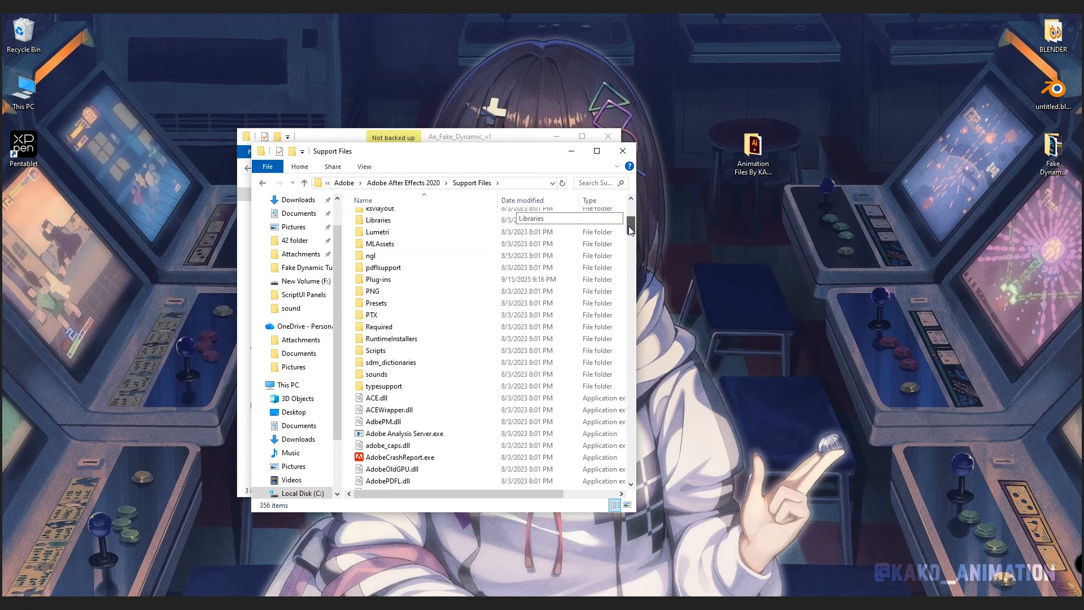
double_click(376, 351)
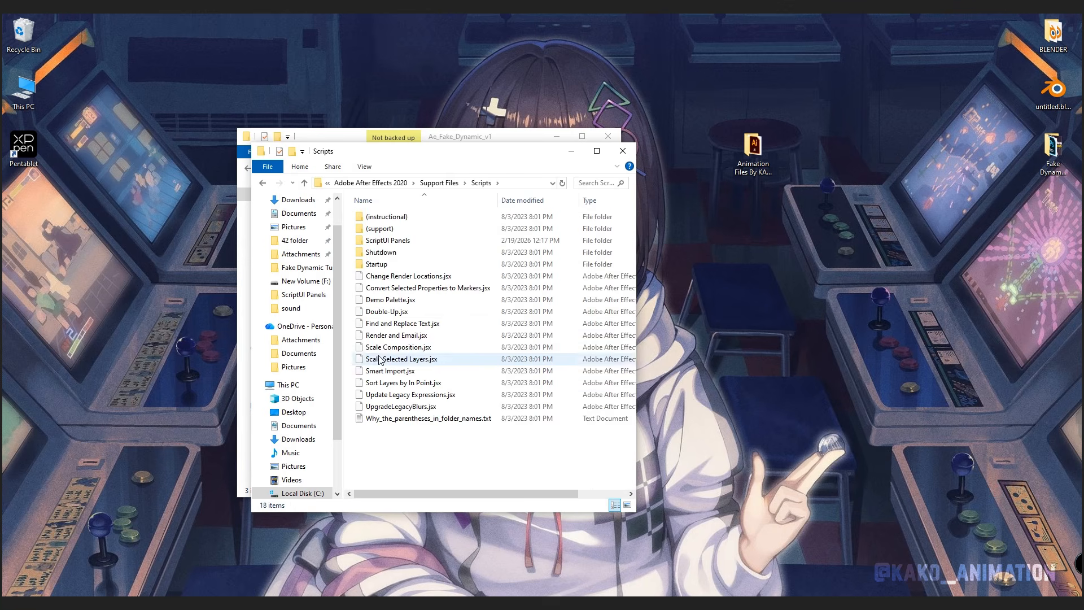
double_click(378, 242)
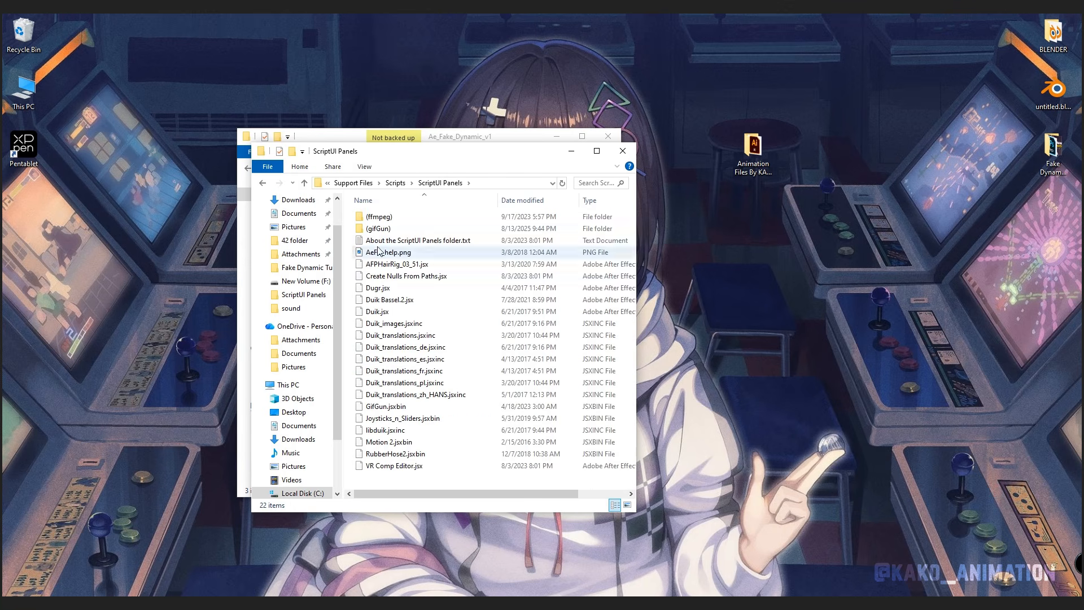
key(ctrl+v)
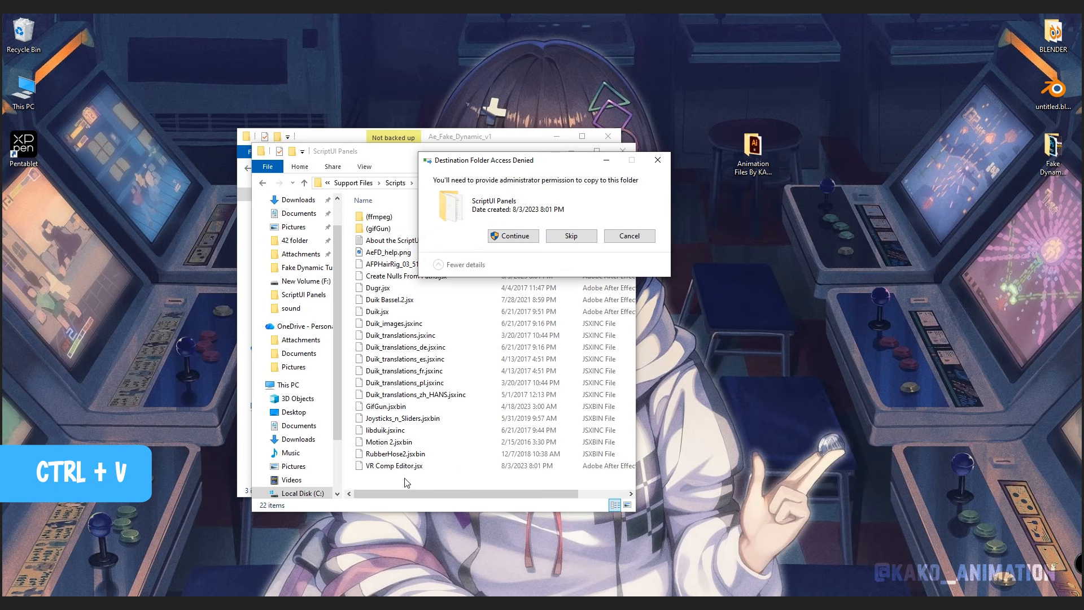
click(504, 236)
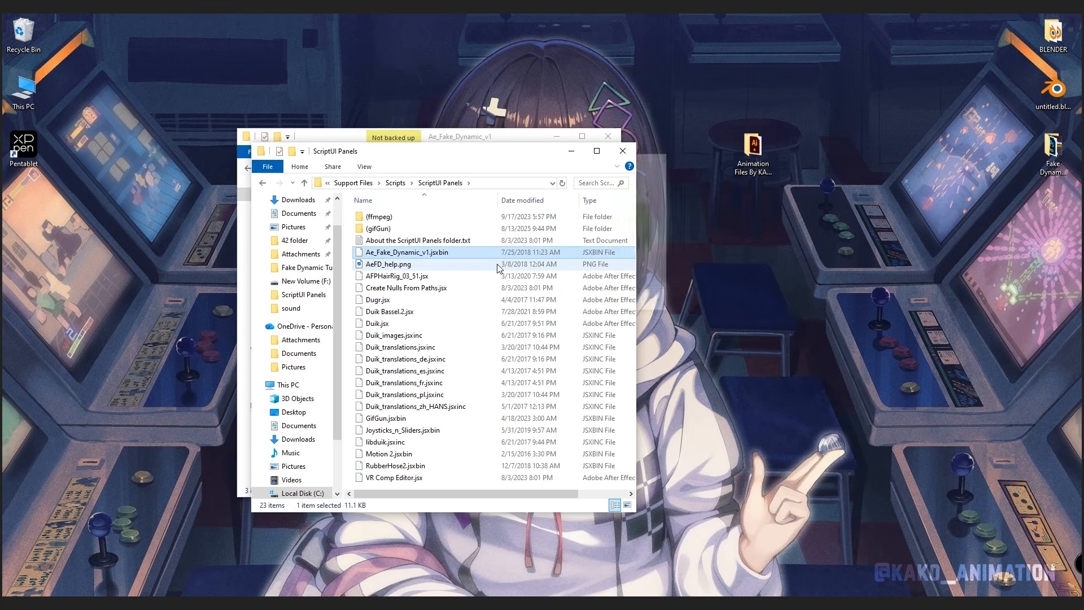
Step: Switch to After Effects, dismiss the Home screen and open the Ae_Fake_Dynamic_v1.jsxbin script panel
click(651, 603)
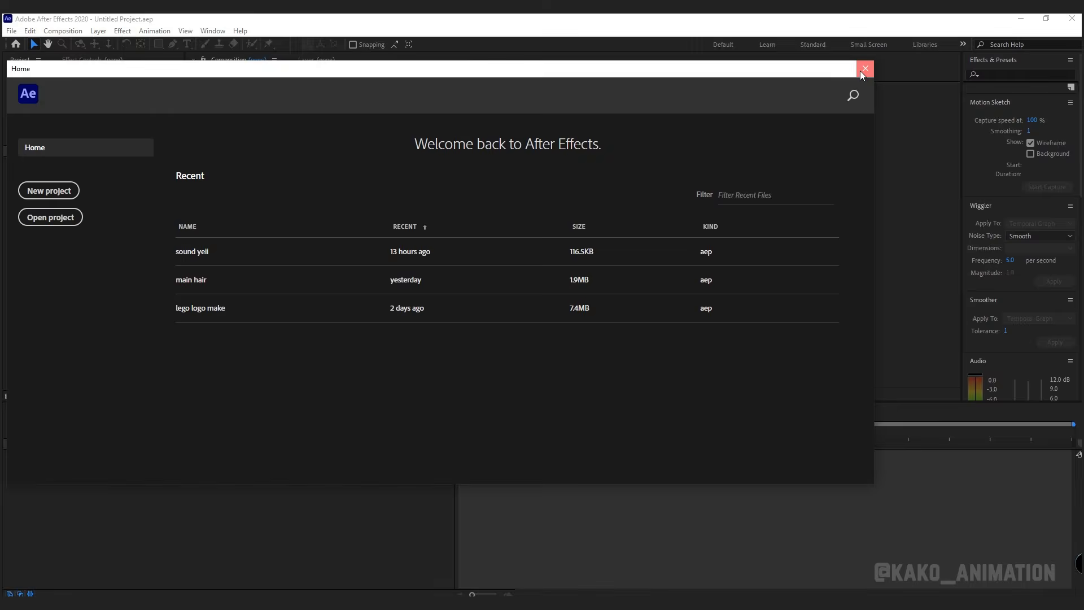
click(861, 69)
click(213, 31)
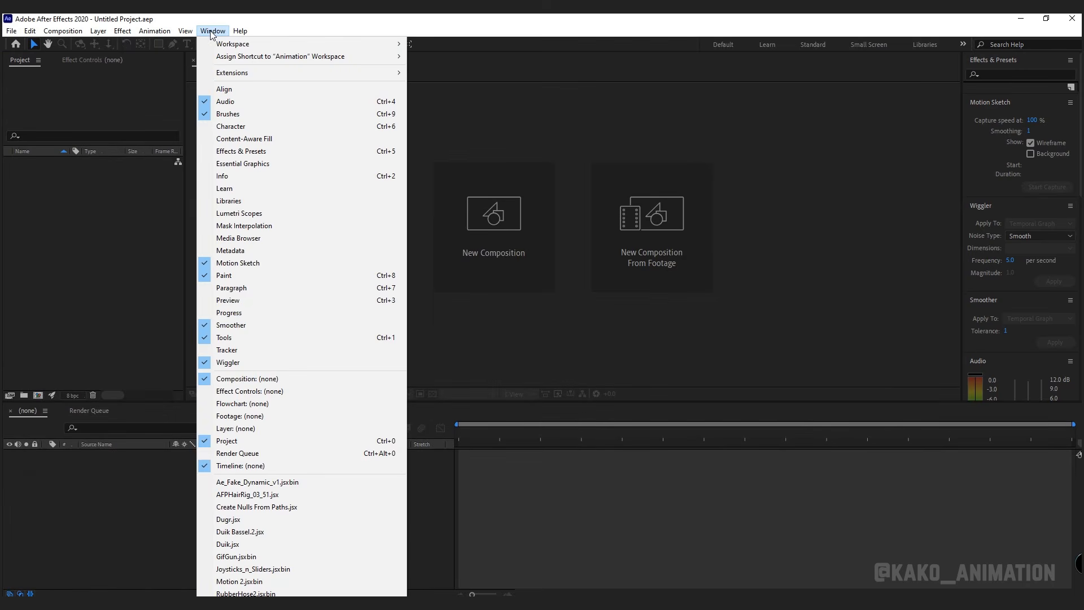
click(243, 483)
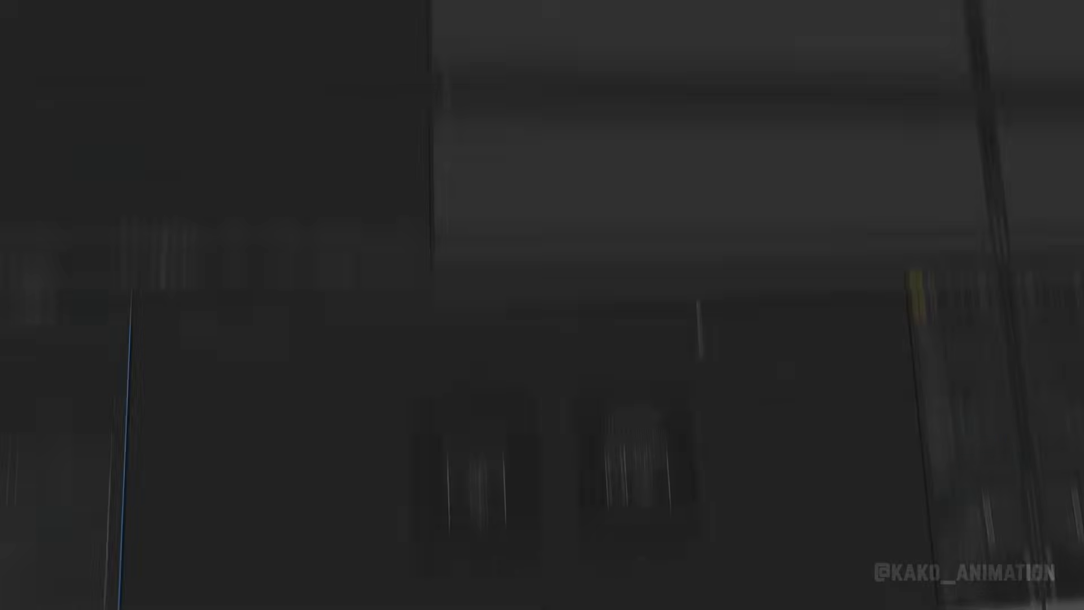
Step: Import Teru Teru Doll.ai into the project as a Composition with Layer Size footage dimensions, and open that composition
click(178, 55)
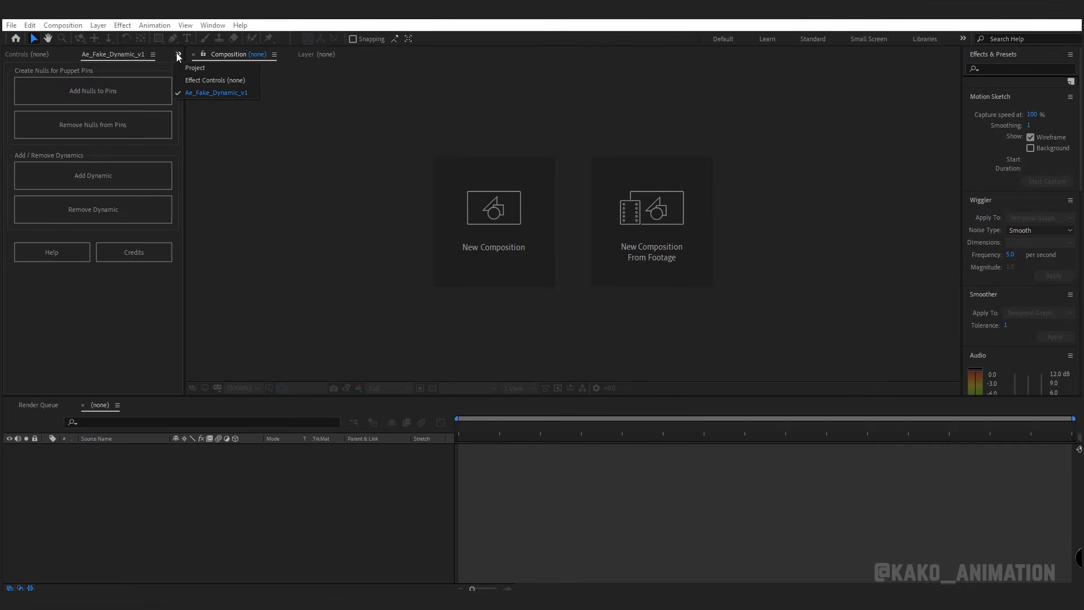
click(193, 69)
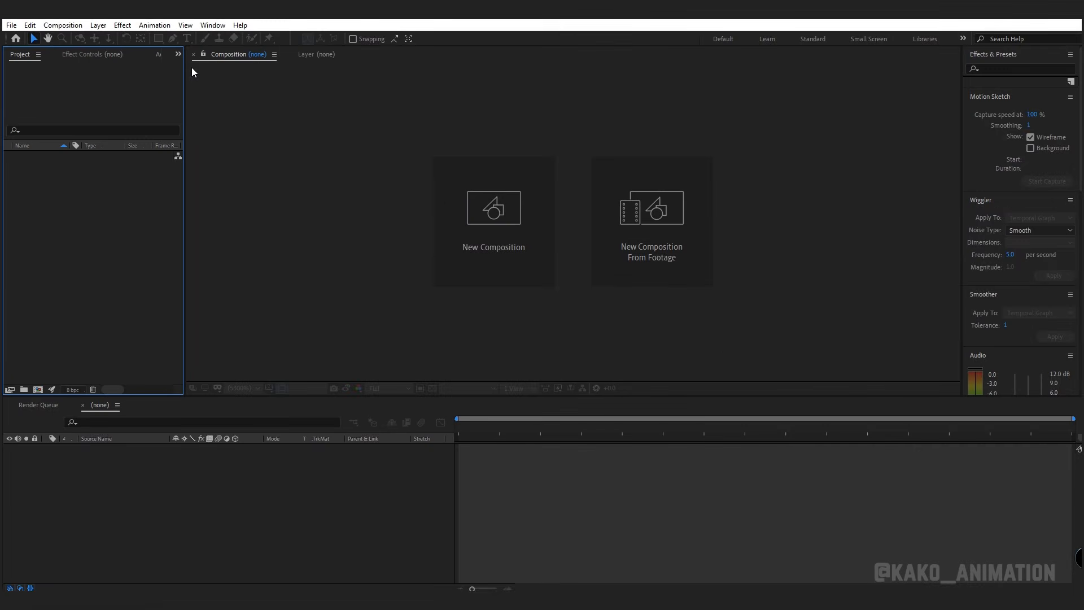
click(1017, 20)
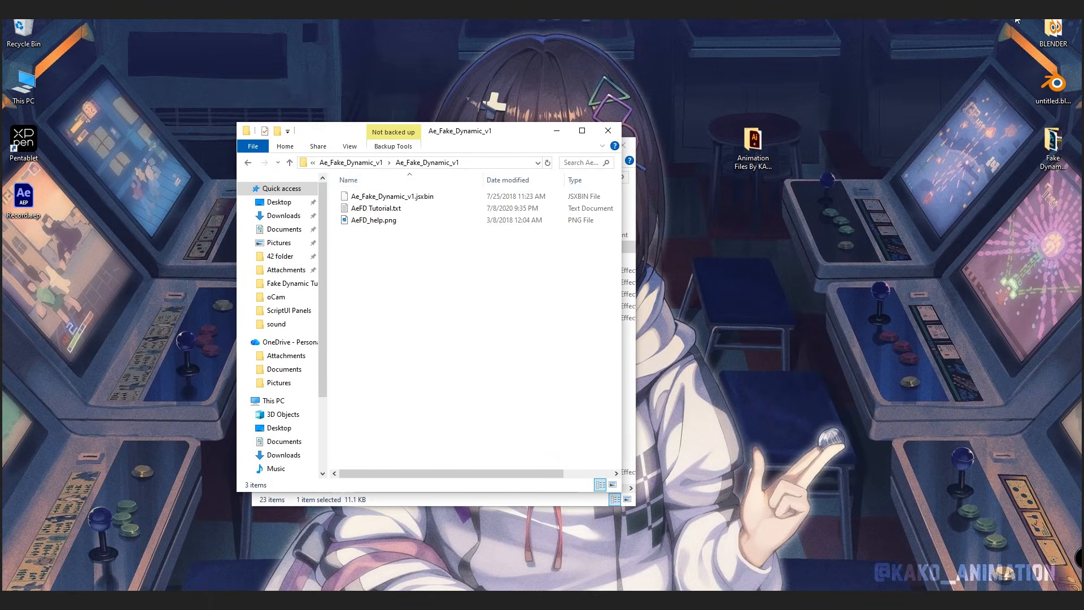
click(246, 164)
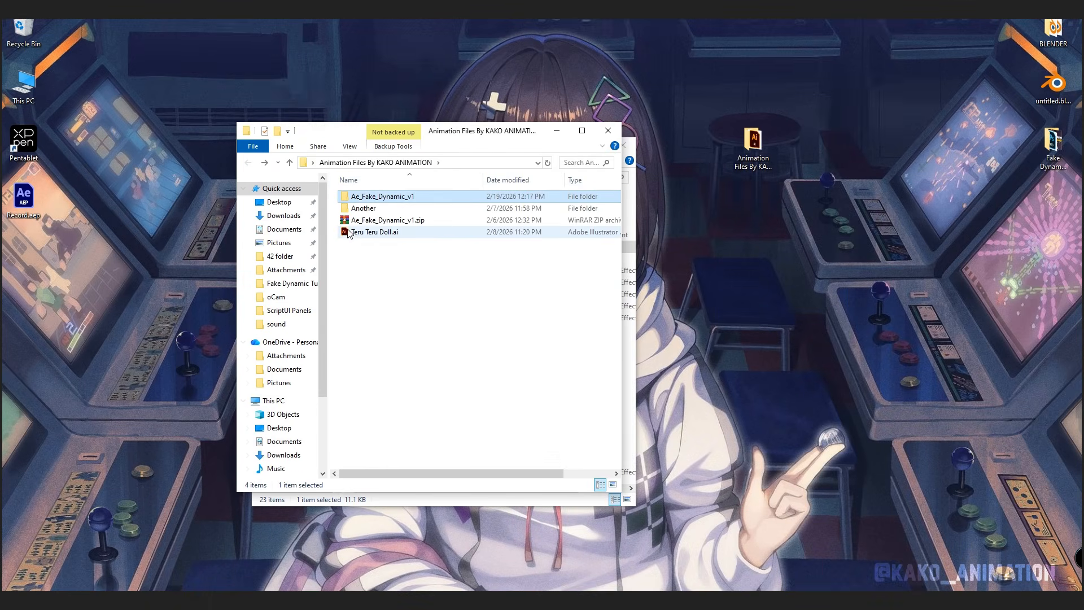
drag(360, 232, 70, 217)
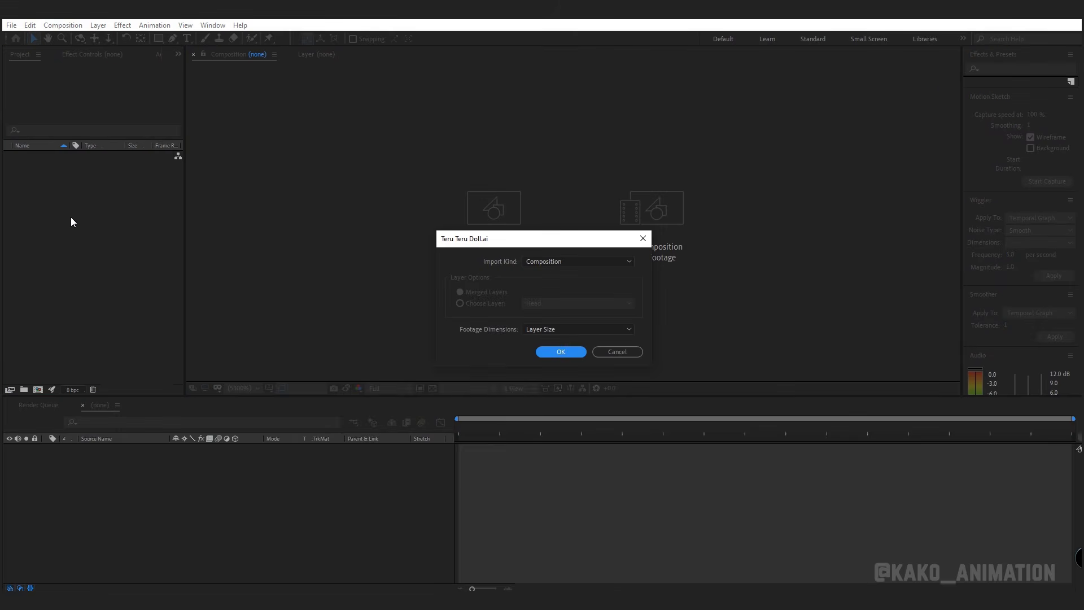
click(590, 261)
click(547, 283)
click(550, 353)
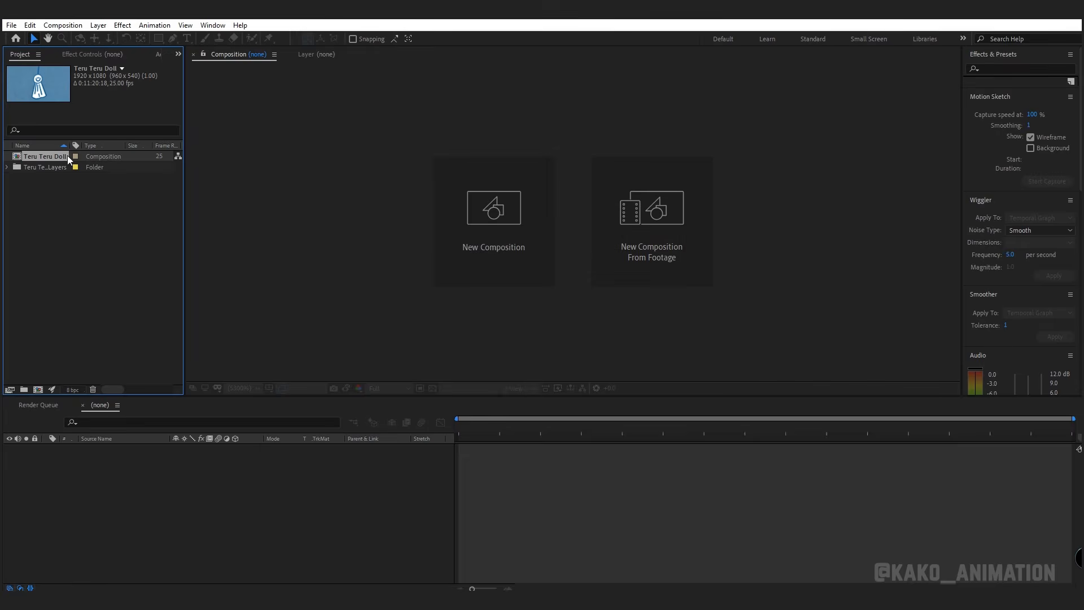
double_click(65, 157)
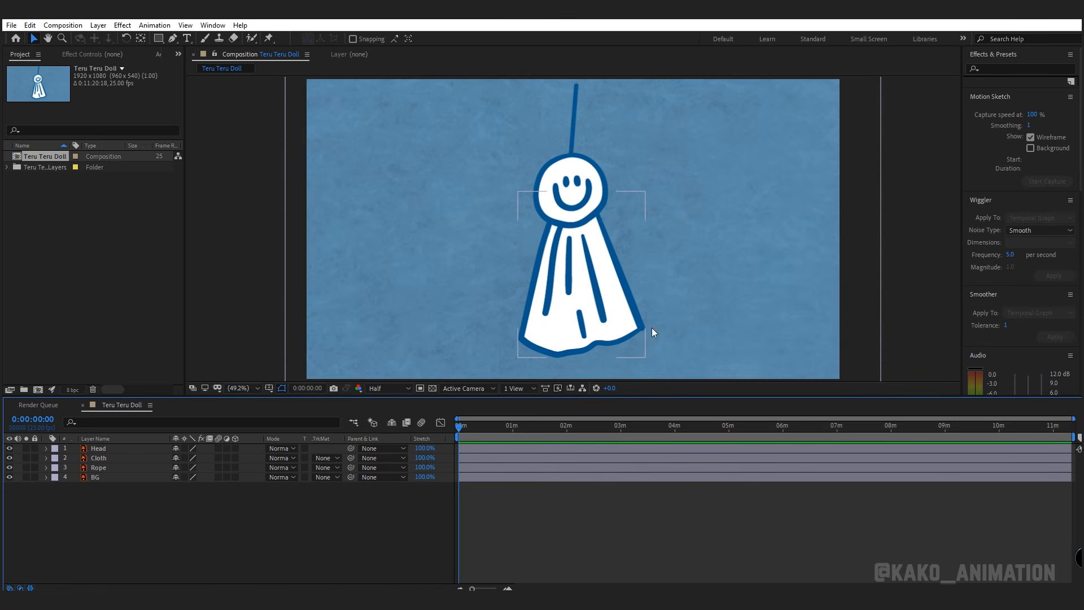
Step: Pre-compose the Rope layer as Rope Comp 1, leaving all attributes in Teru Teru Doll
click(571, 119)
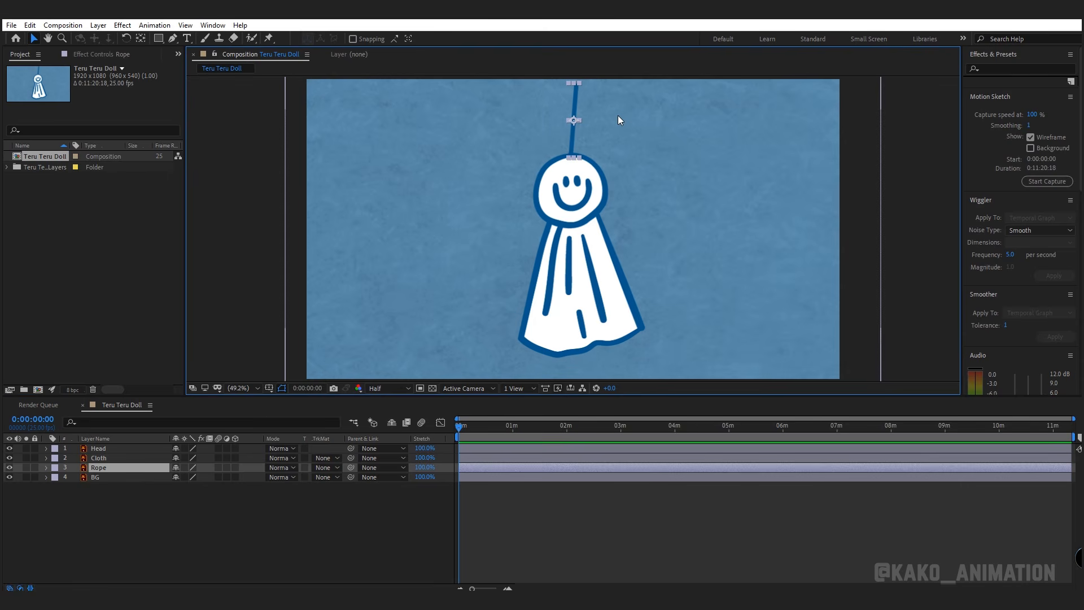
right_click(129, 466)
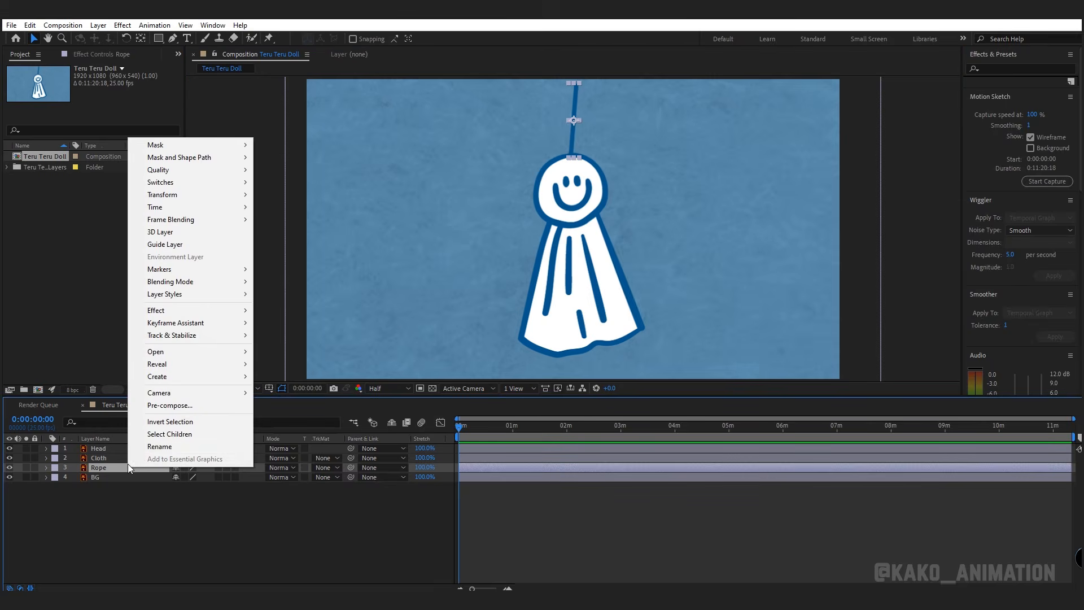
click(167, 409)
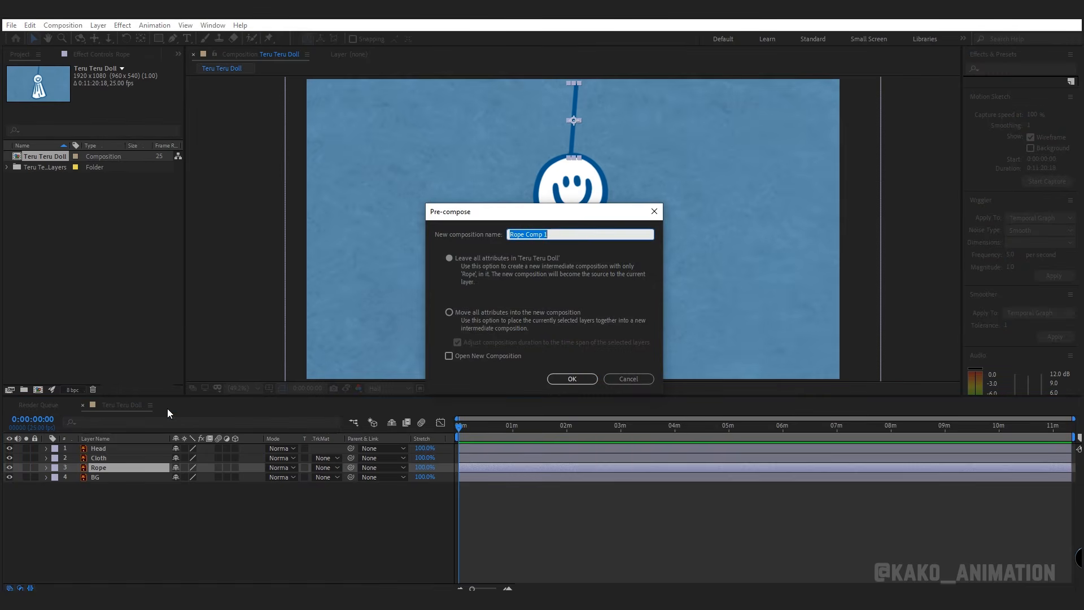
click(571, 379)
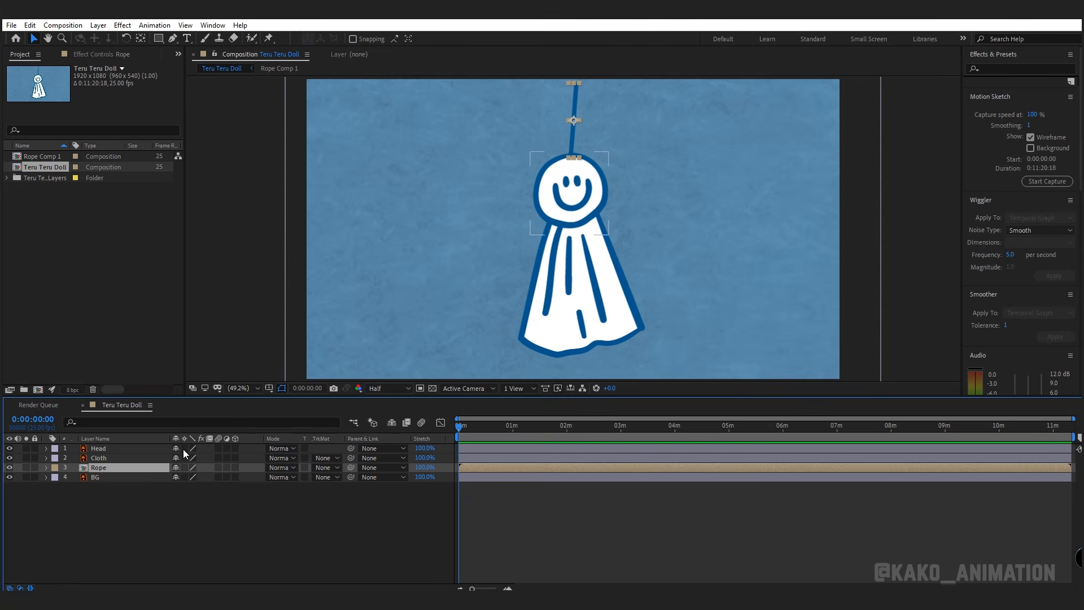
Step: Enable Collapse Transformations for the Rope pre-comp and Continuous Rasterization for its inner Illustrator layer, and return to the Teru Teru Doll composition
click(184, 467)
double_click(126, 467)
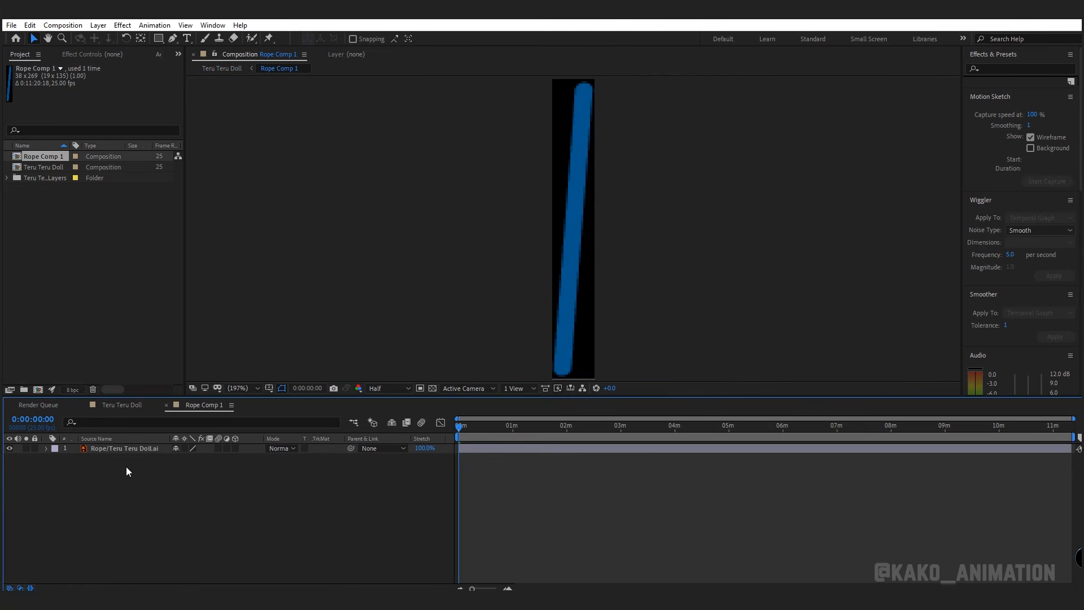
click(184, 448)
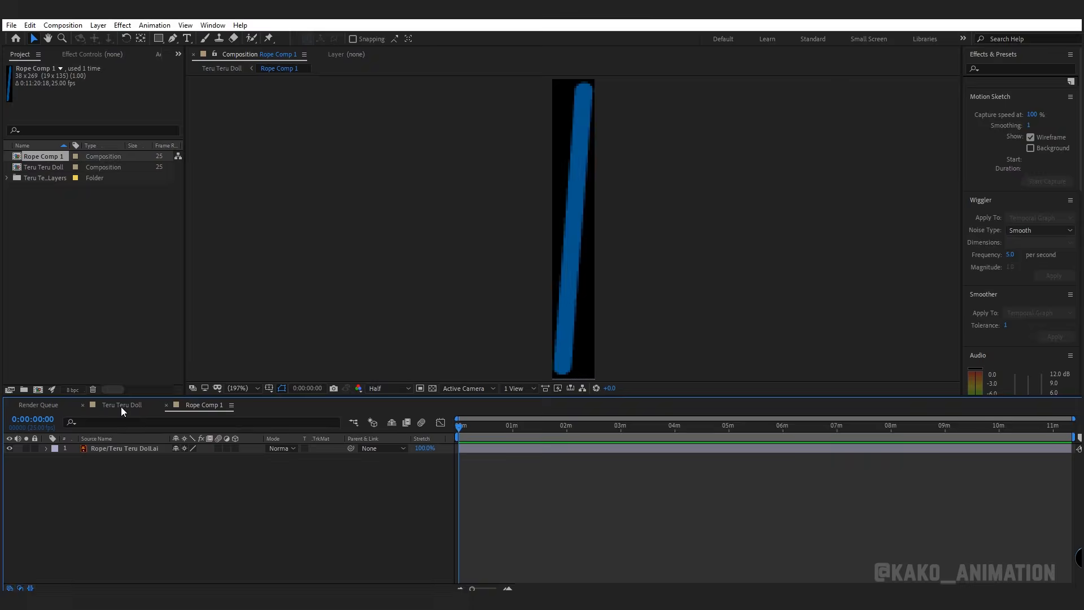
click(121, 405)
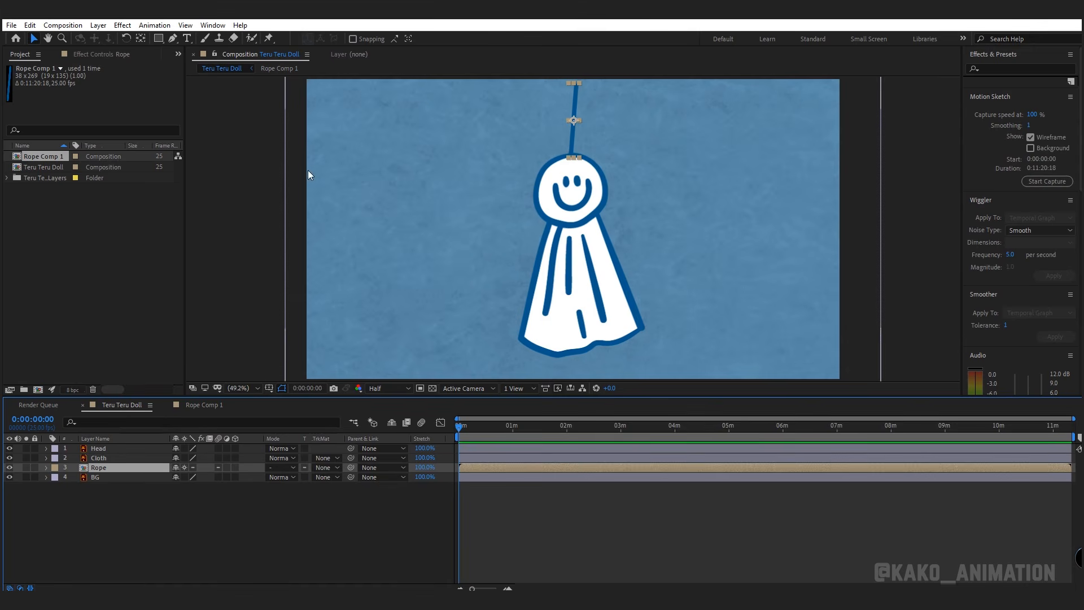
Step: With the Puppet Pin tool, pin the example hair shape's upper edge and place evenly spaced pins along the curved strand to its lower tip
click(268, 38)
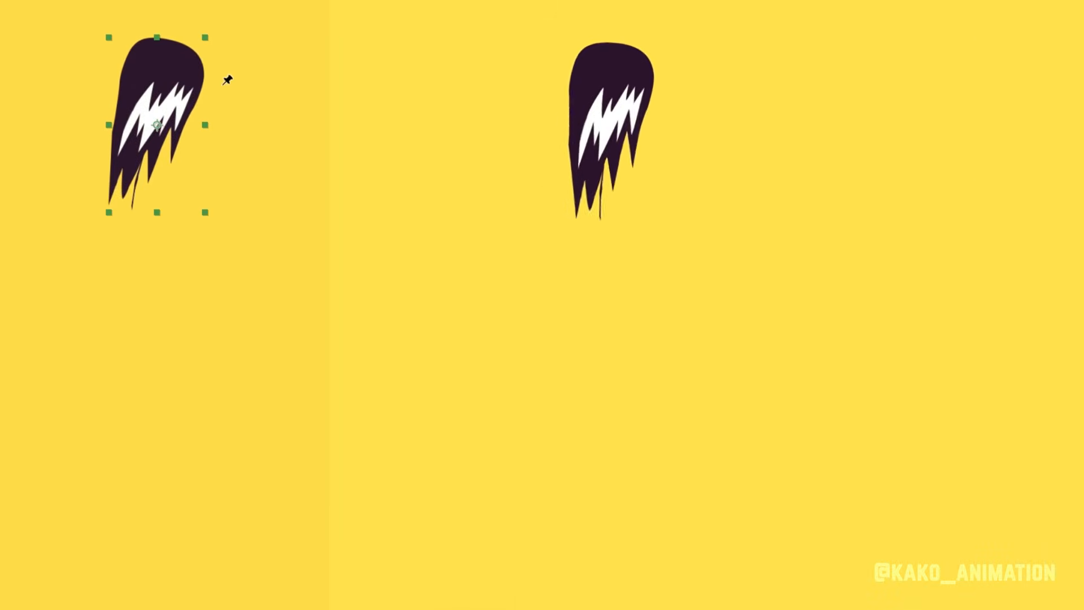
click(173, 43)
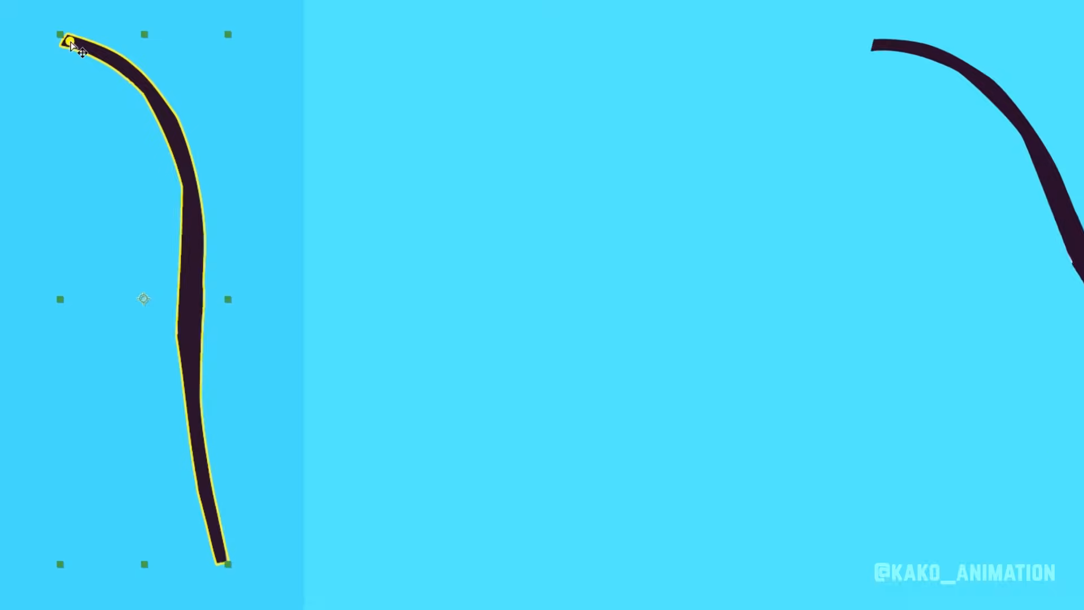
click(127, 68)
click(179, 140)
click(193, 232)
click(189, 320)
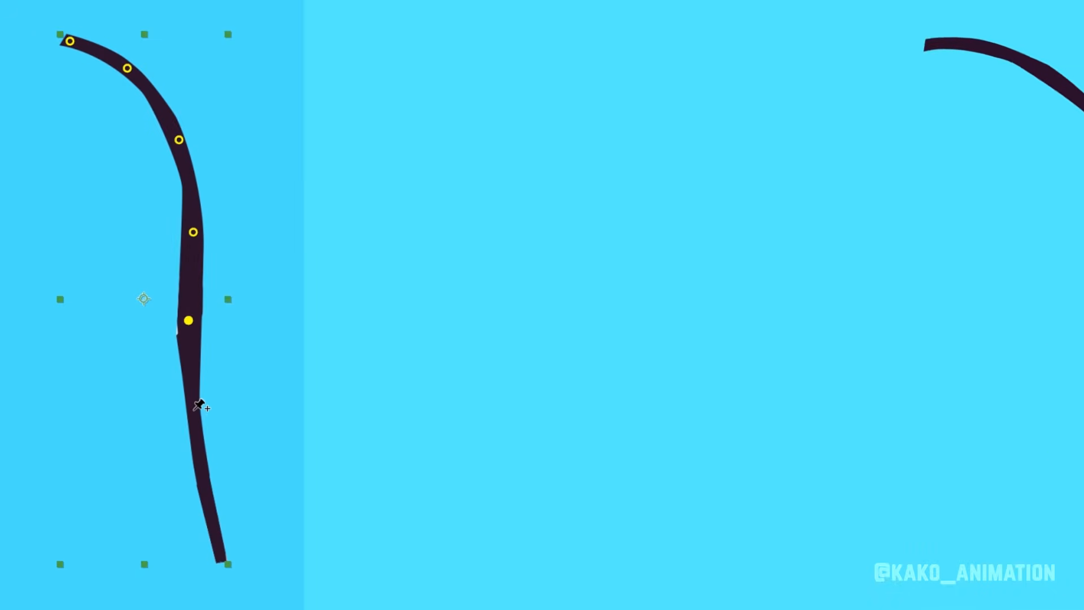
click(192, 407)
click(206, 493)
click(223, 571)
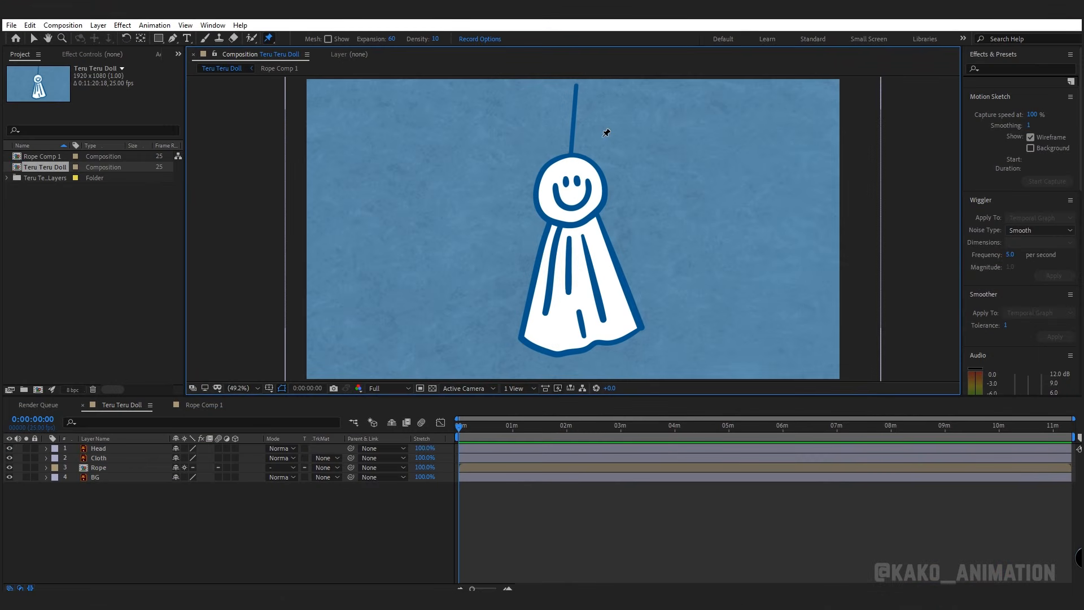
Step: Solo the Rope layer and place six evenly spaced puppet pins along it from its upper end to its lower end
click(94, 469)
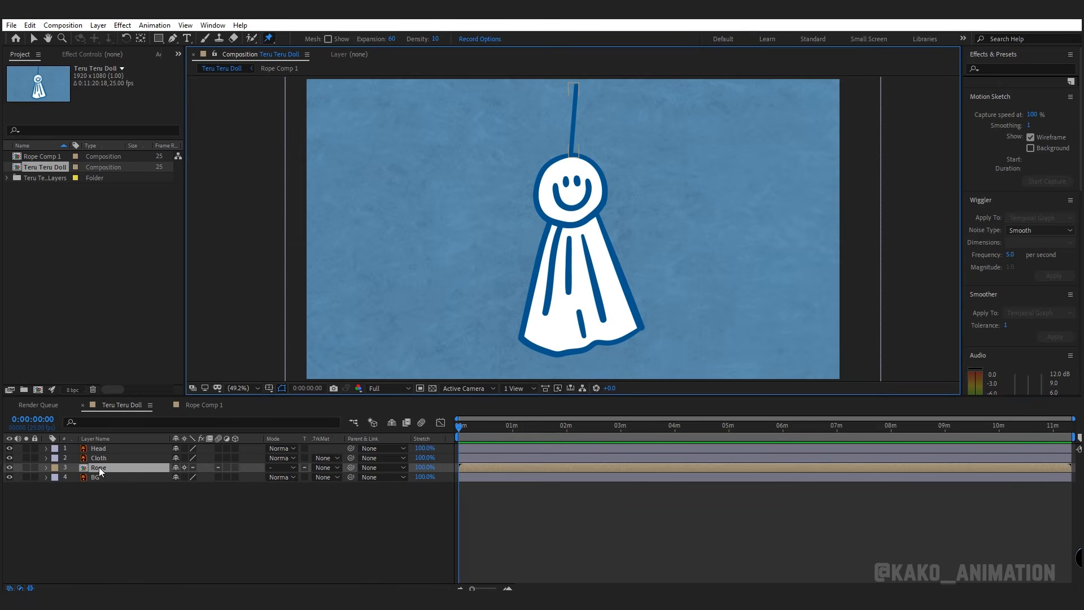
click(25, 468)
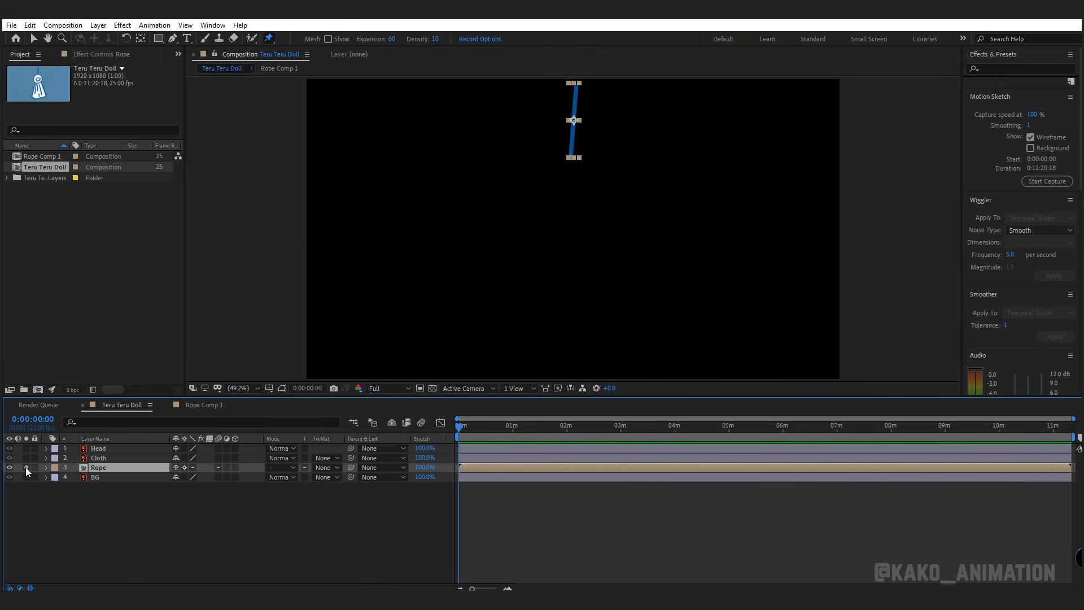
scroll(570, 186, up, 3)
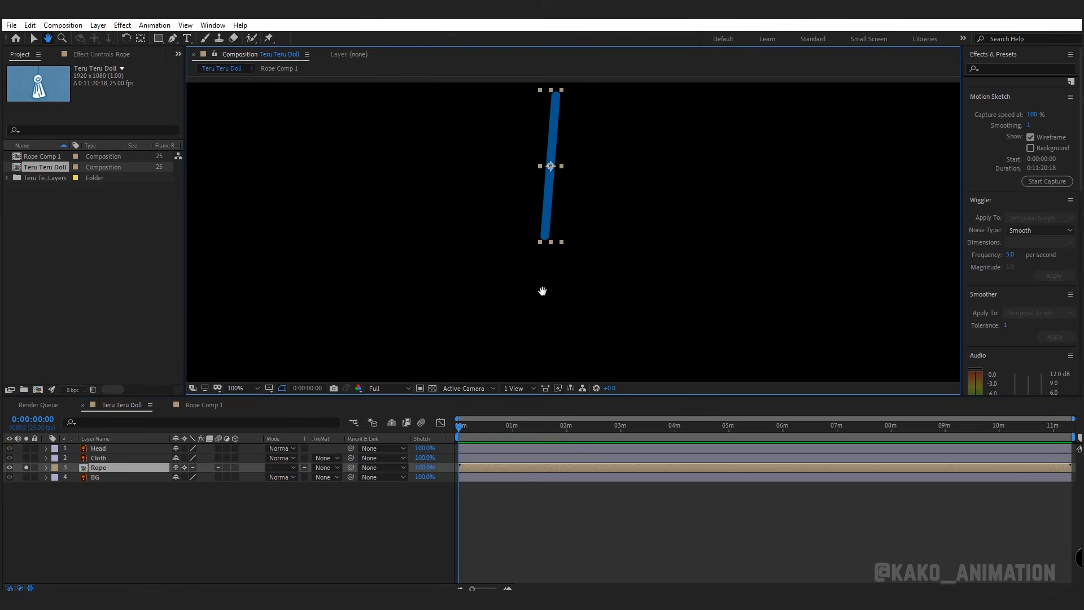
click(551, 116)
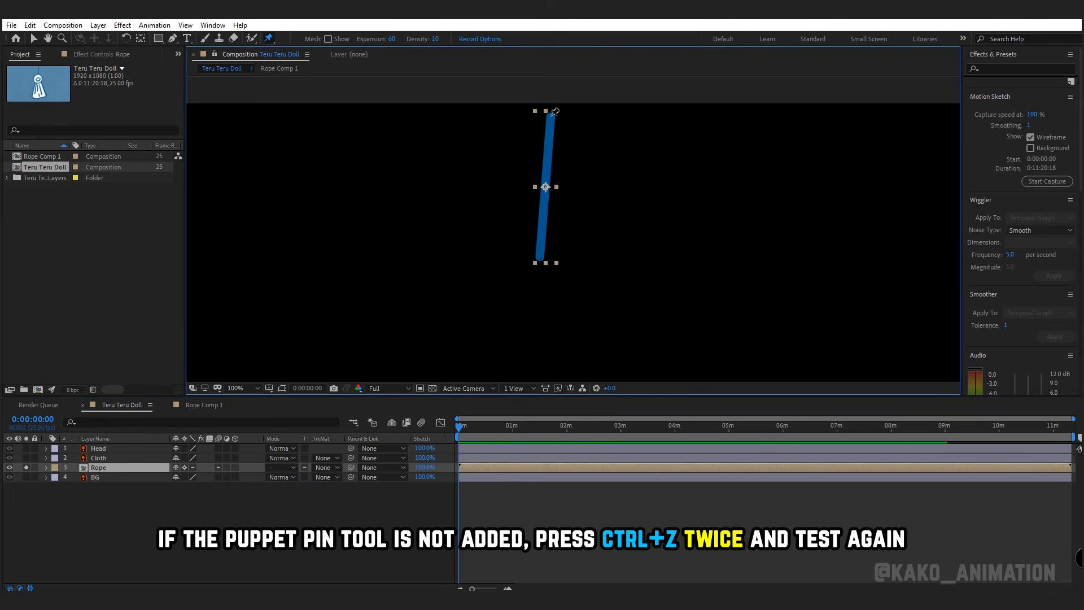
click(548, 139)
click(548, 165)
click(544, 193)
click(541, 220)
click(540, 258)
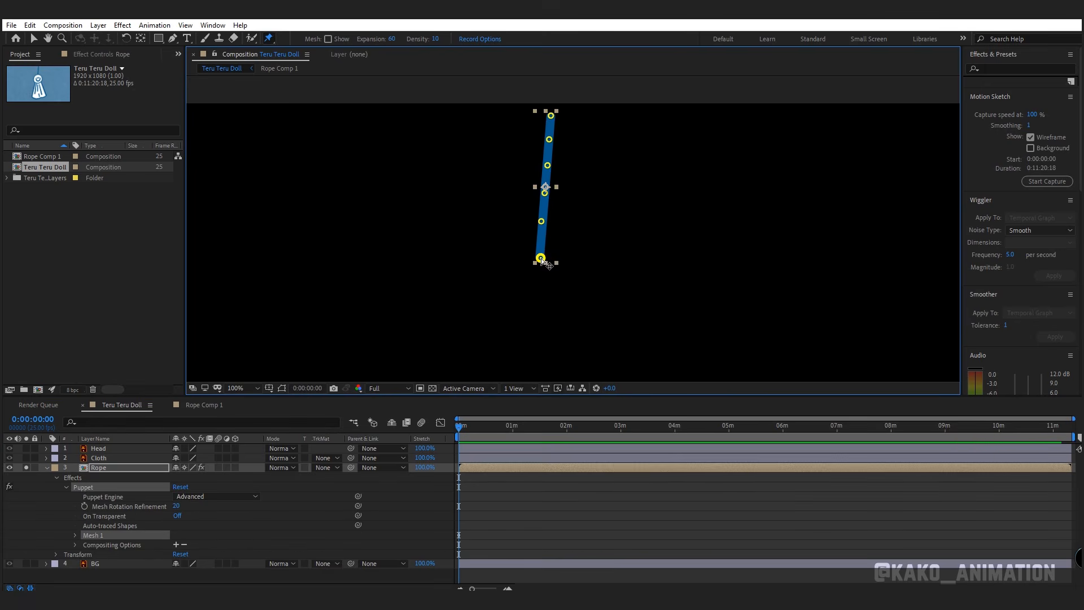
Step: Fit the composition in the viewer and add nulls to the rope's puppet pins with Ae_Fake_Dynamic_v1
click(229, 389)
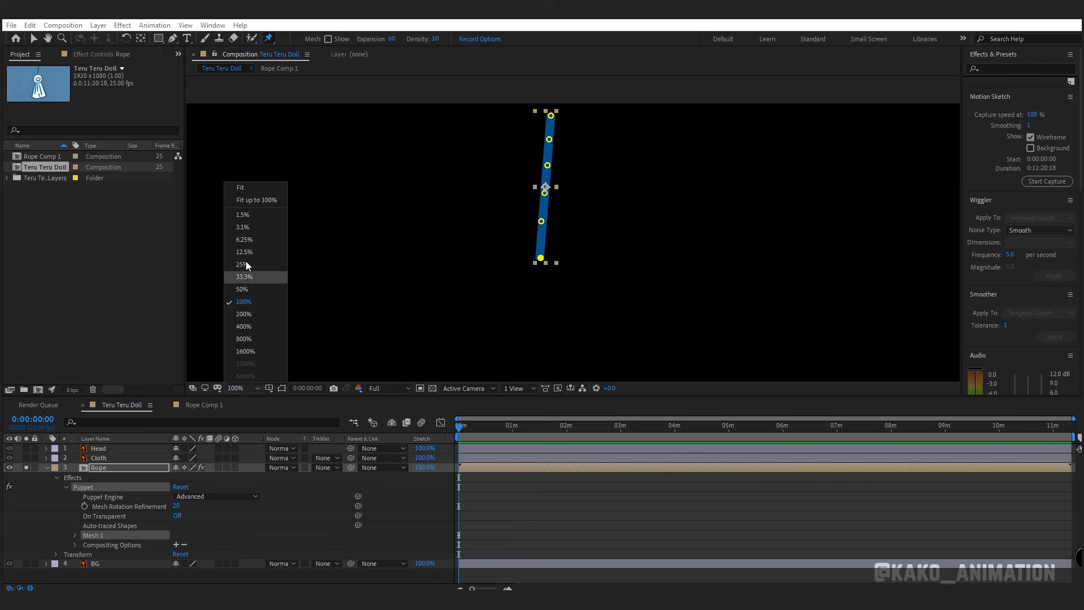
click(248, 186)
click(177, 56)
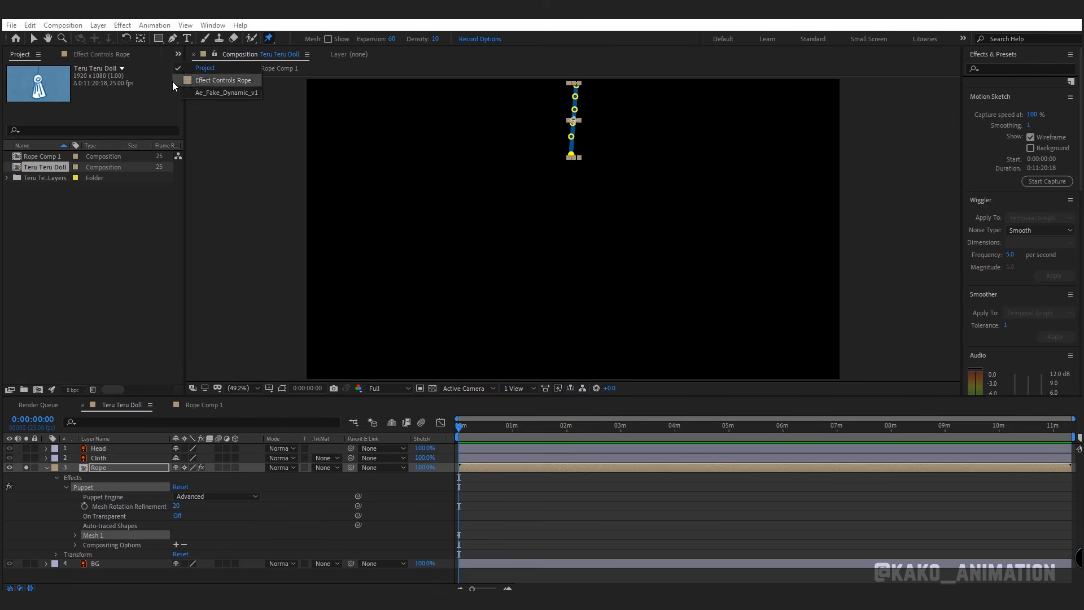
click(219, 93)
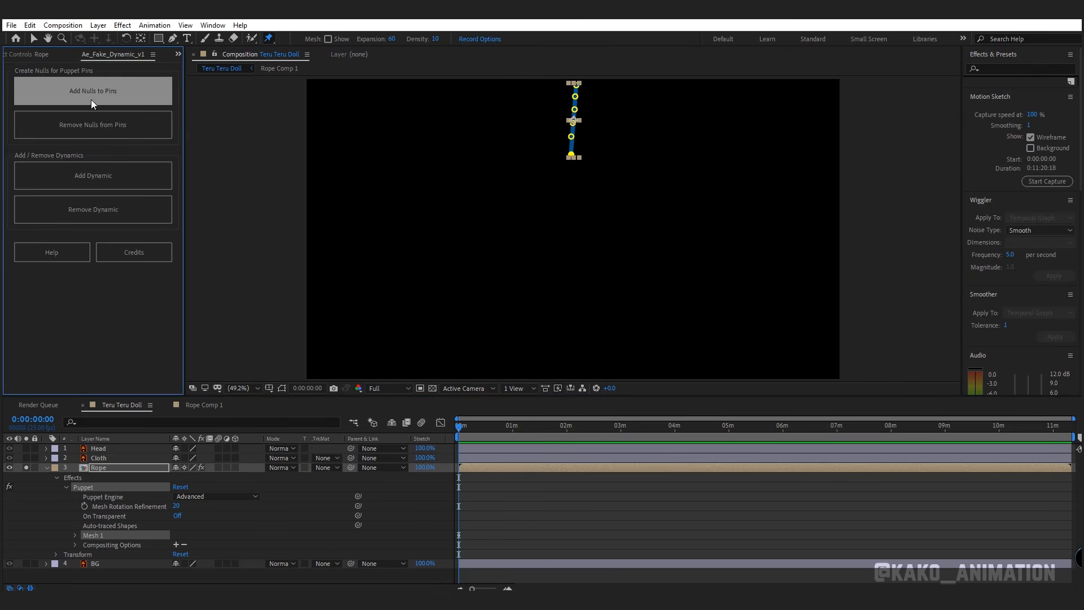
click(118, 94)
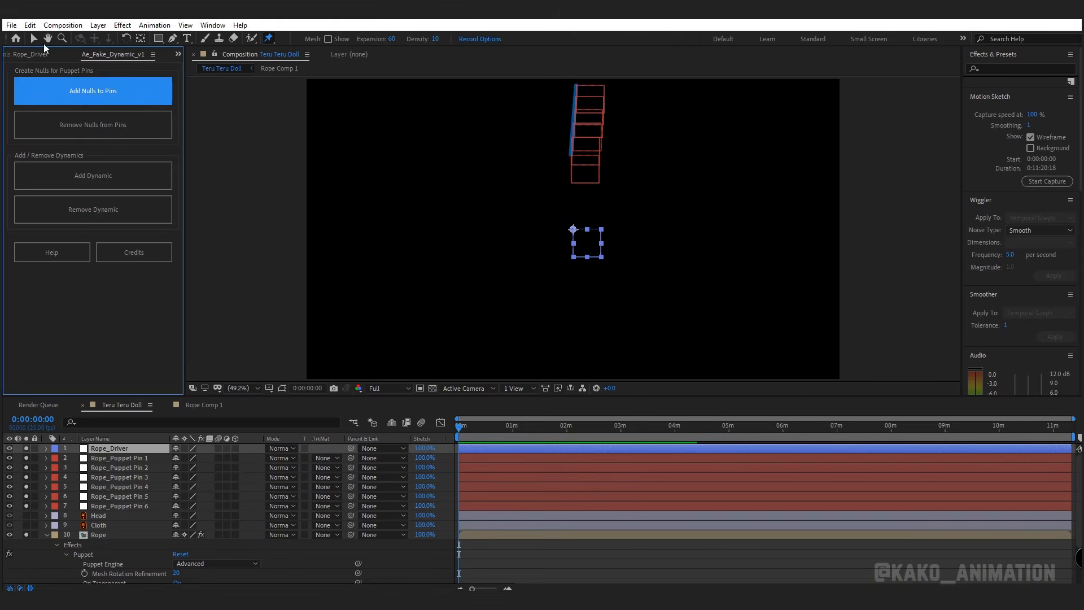
Step: Move the Rope_Driver null onto the rope's topmost pin and scale it down below the size of the pin nulls
click(34, 37)
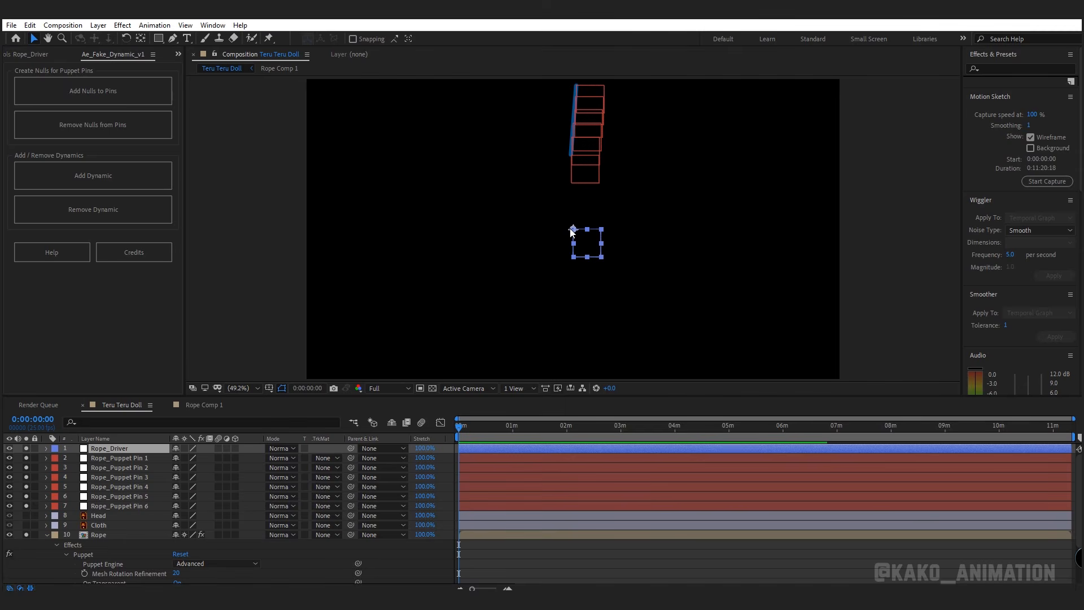
drag(572, 232, 576, 86)
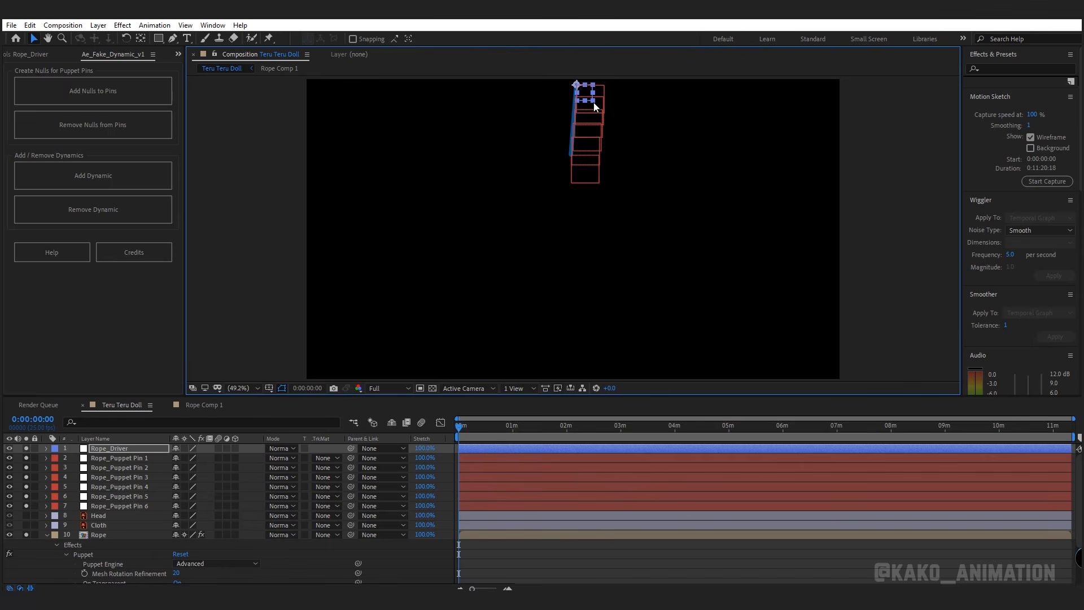
click(257, 455)
Step: Select Rope_Driver followed by Rope_Puppet Pin 1 through 6 in order, and apply Add Dynamic to them
click(128, 451)
ctrl+click(128, 459)
ctrl+click(128, 468)
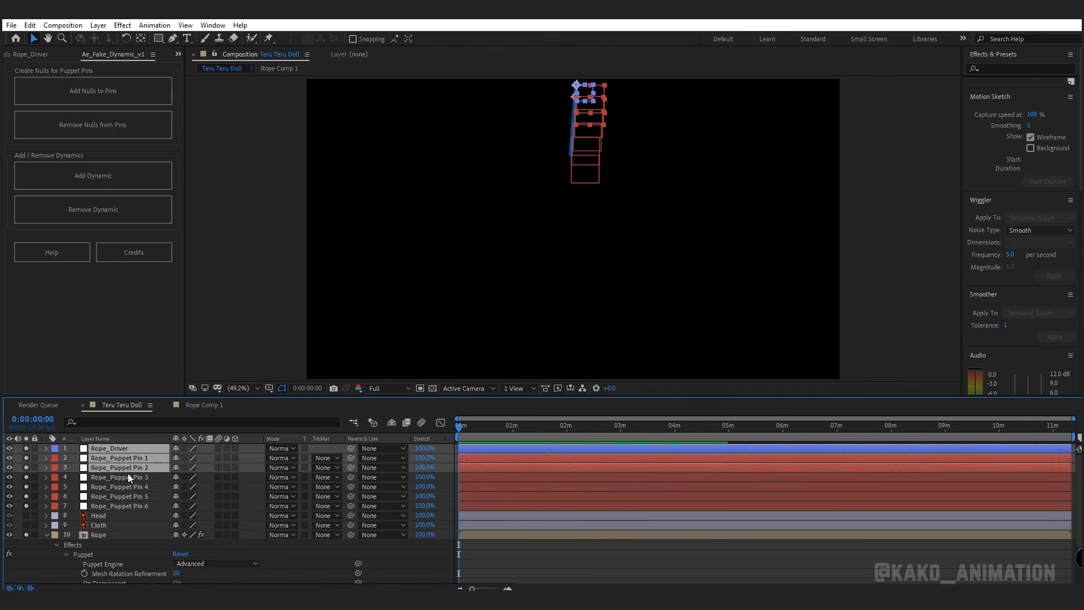
ctrl+click(128, 476)
ctrl+click(128, 487)
ctrl+click(130, 497)
ctrl+click(131, 506)
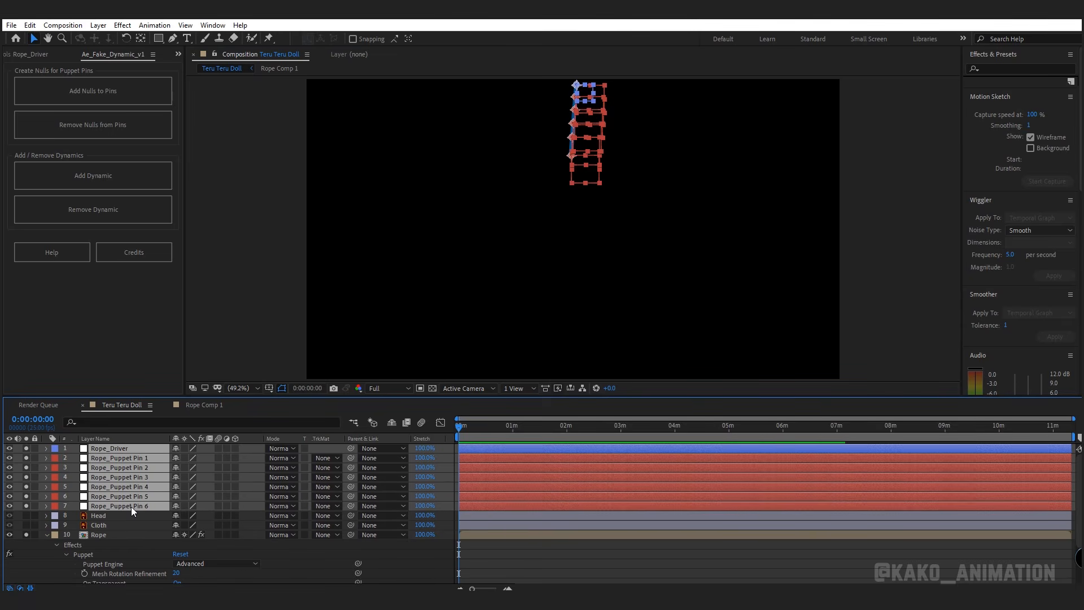
click(93, 181)
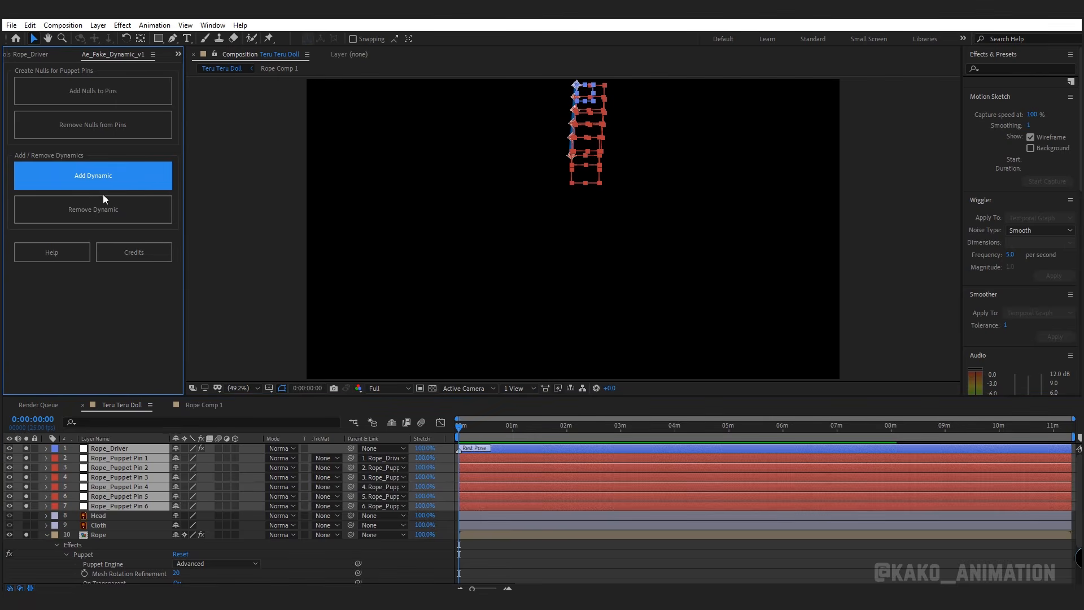
Step: Move the Rope_Driver null to test the rope's dynamic motion, and undo the move
click(242, 449)
click(110, 449)
drag(574, 166, 553, 148)
key(ctrl+z)
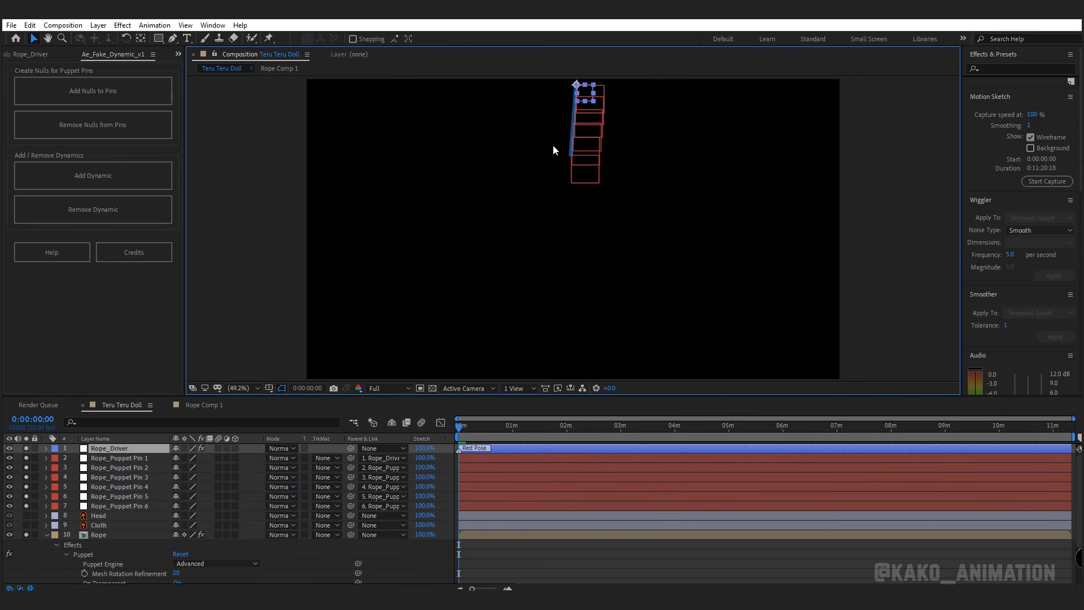
Step: Turn off solo for the rope layers and parent the Head layer to Rope_Puppet Pin 6
scroll(27, 571, down, 3)
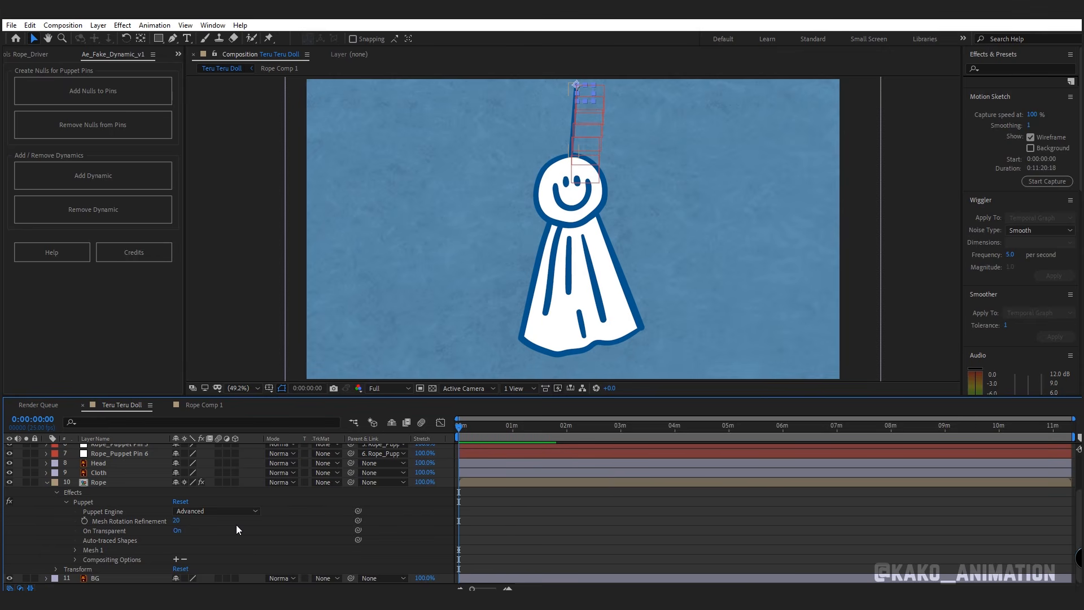
click(567, 208)
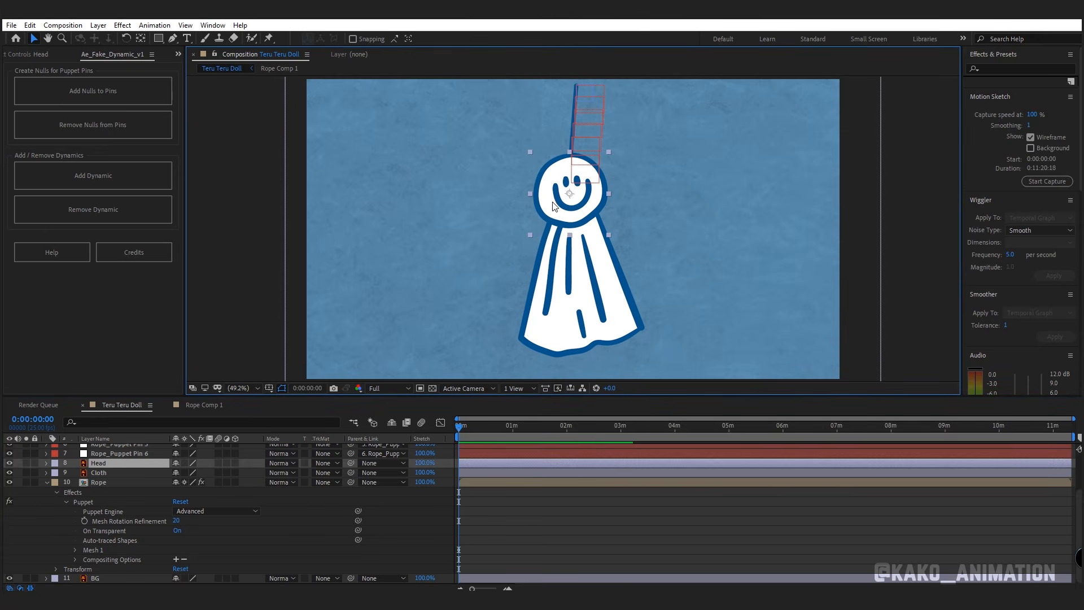
click(125, 455)
click(126, 460)
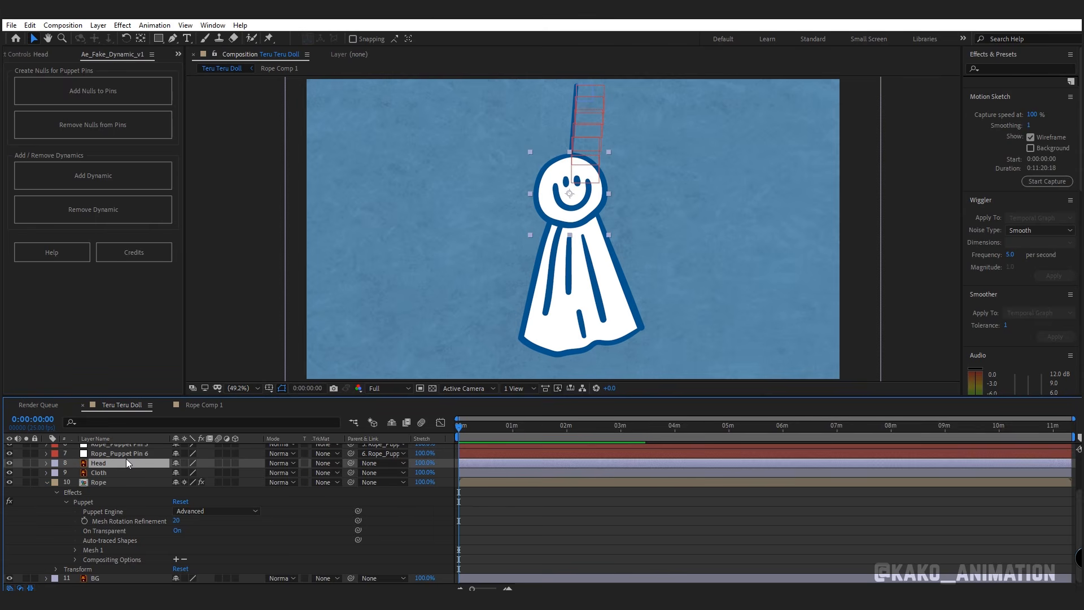
drag(350, 459, 130, 453)
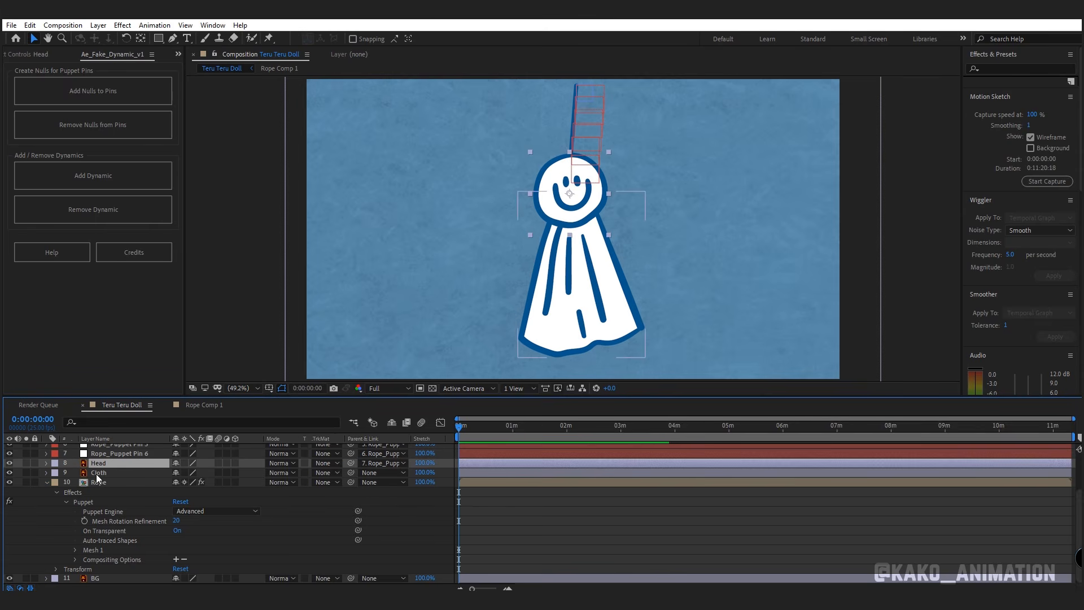
Step: Pre-compose the Cloth layer as Cloth Comp 1, enable its Collapse Transformations, open the pre-comp, and return to the Teru Teru Doll composition
right_click(129, 472)
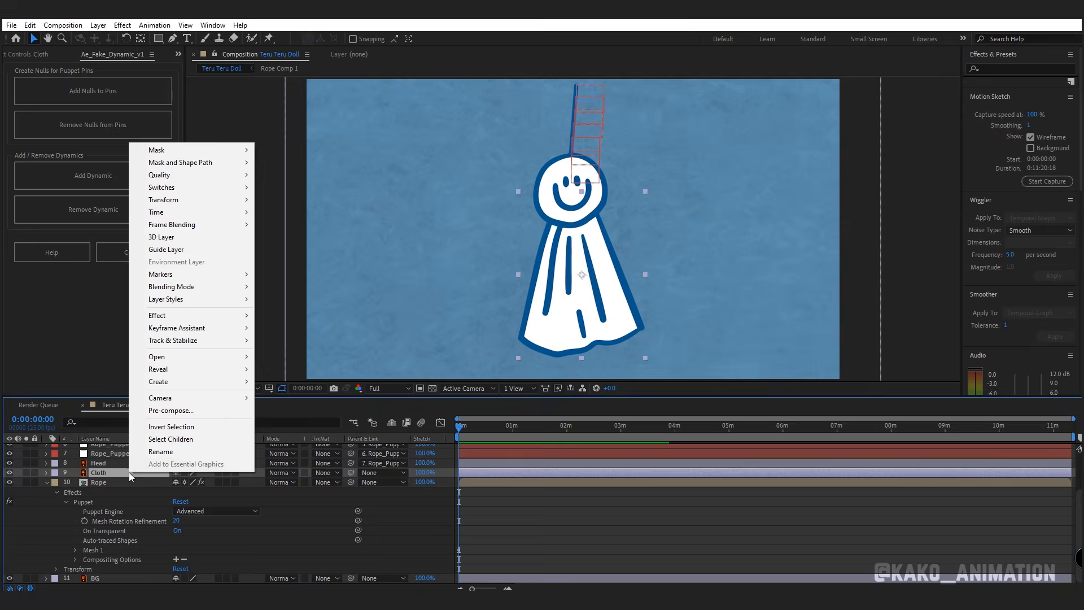
click(179, 411)
click(571, 379)
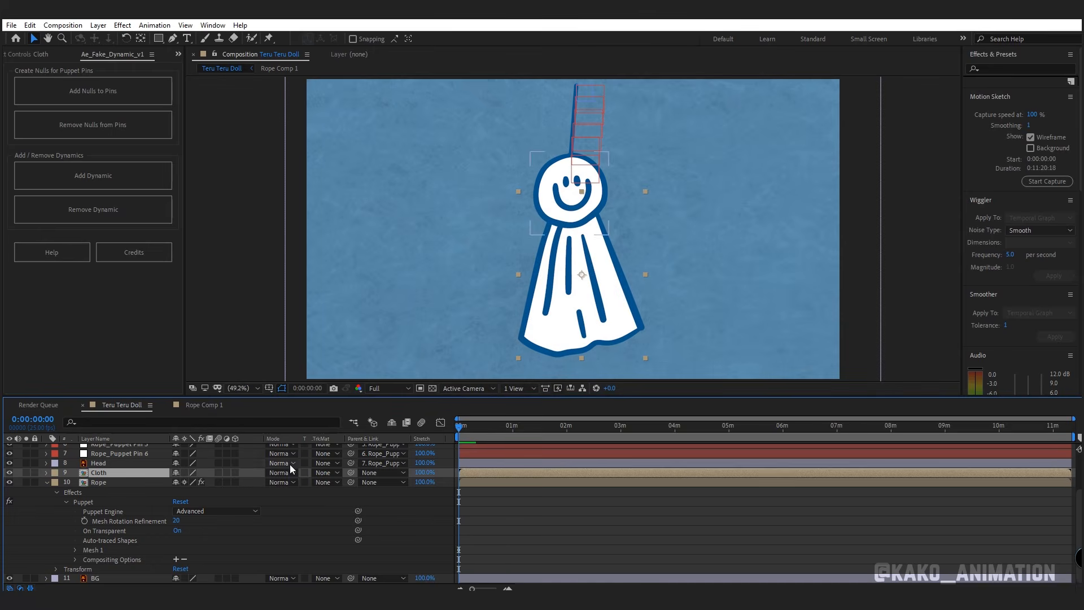
double_click(141, 472)
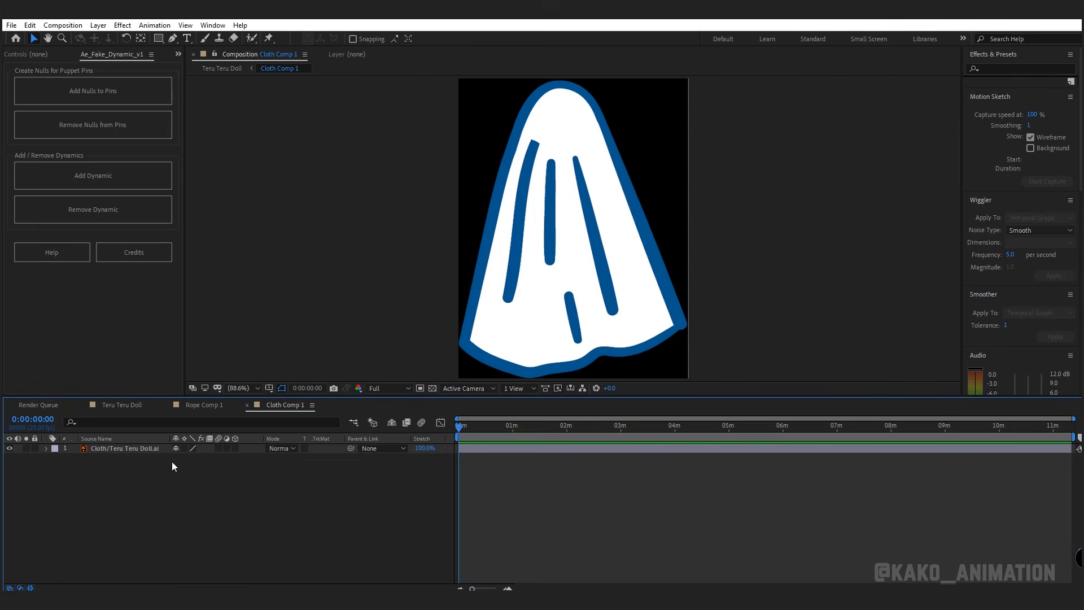
click(125, 406)
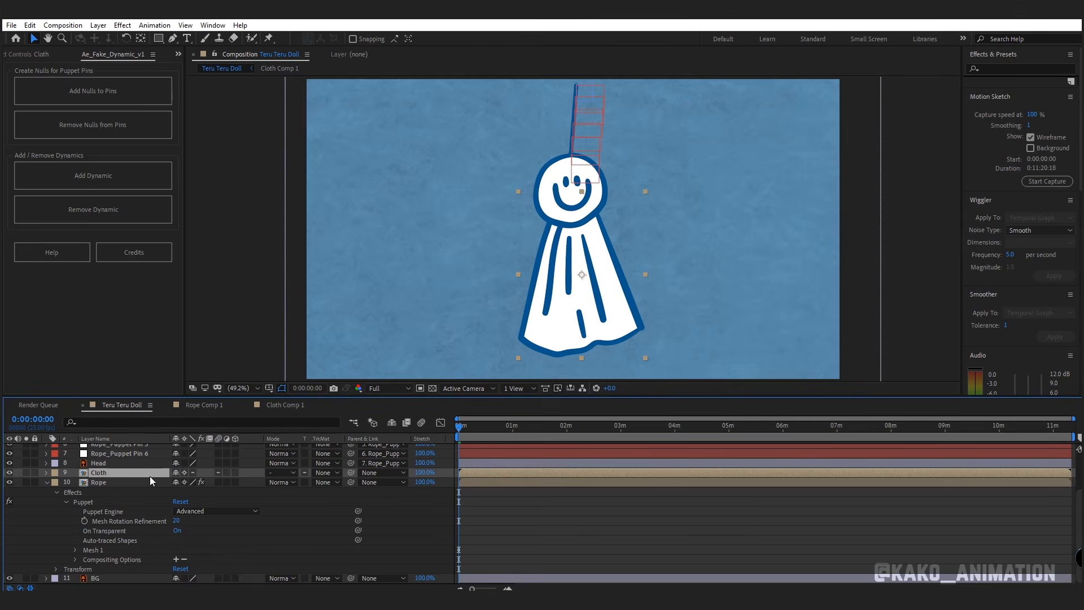
Step: Solo the Cloth layer and place seven puppet pins down its middle from the upper edge to the lower hem
click(26, 472)
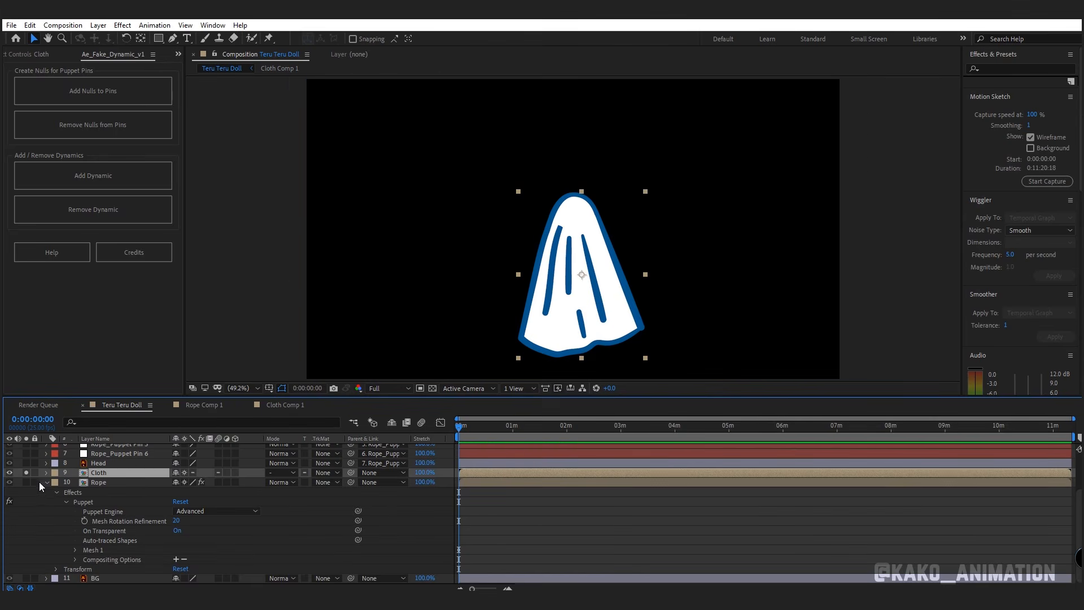
click(269, 38)
click(575, 195)
click(575, 217)
click(576, 242)
click(576, 267)
click(578, 292)
click(581, 351)
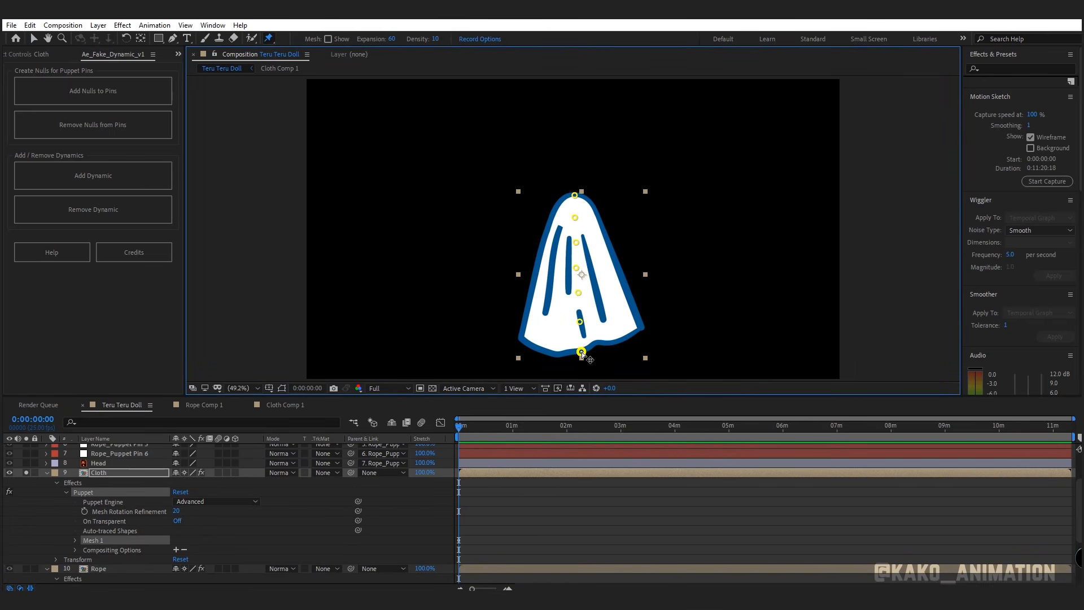
Step: Add nulls to the cloth's puppet pins, move Cloth_Driver onto the topmost pin, and scale it down
click(104, 95)
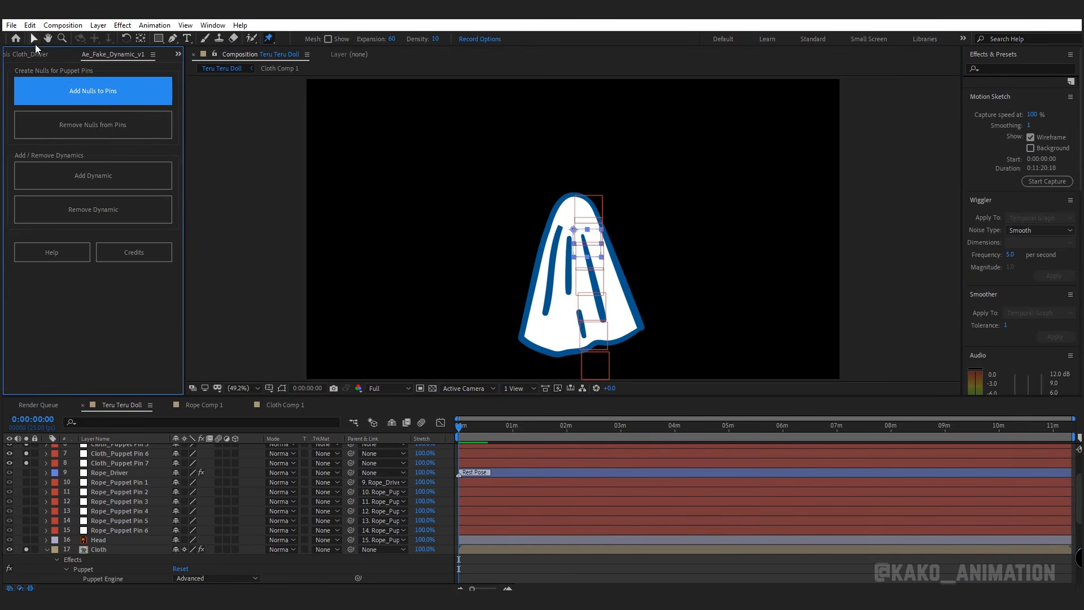
click(575, 195)
drag(600, 223, 593, 217)
Step: Select Cloth_Driver through Cloth_Puppet Pin 7 in order and apply Add Dynamic to them
scroll(1067, 455, up, 3)
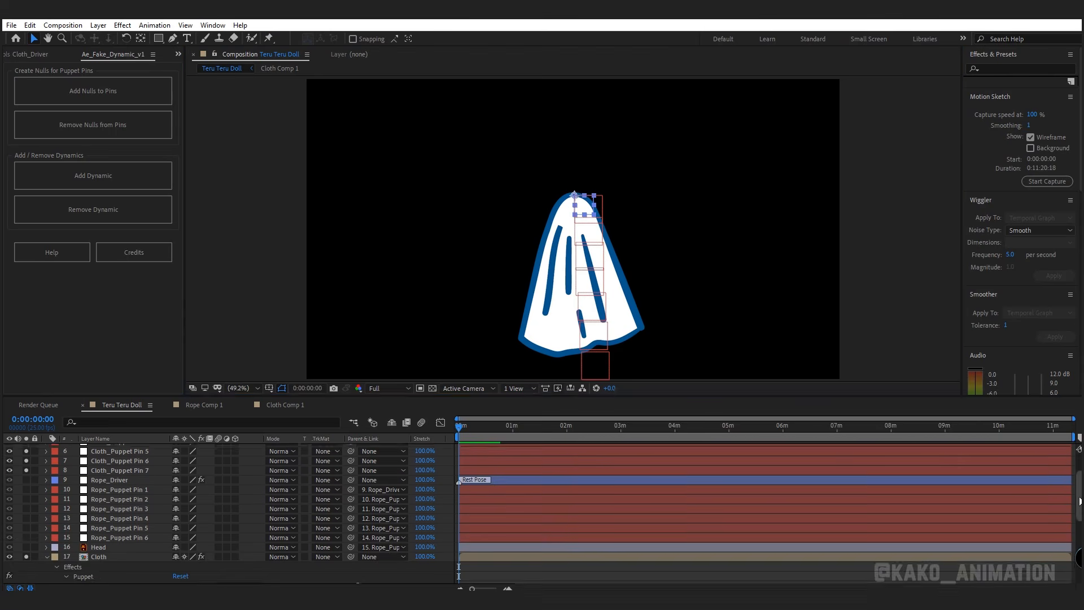
drag(149, 454, 127, 516)
click(99, 178)
Step: Turn off solo for all the cloth nulls and the Cloth layer, and clear the layer selection
drag(27, 449, 30, 459)
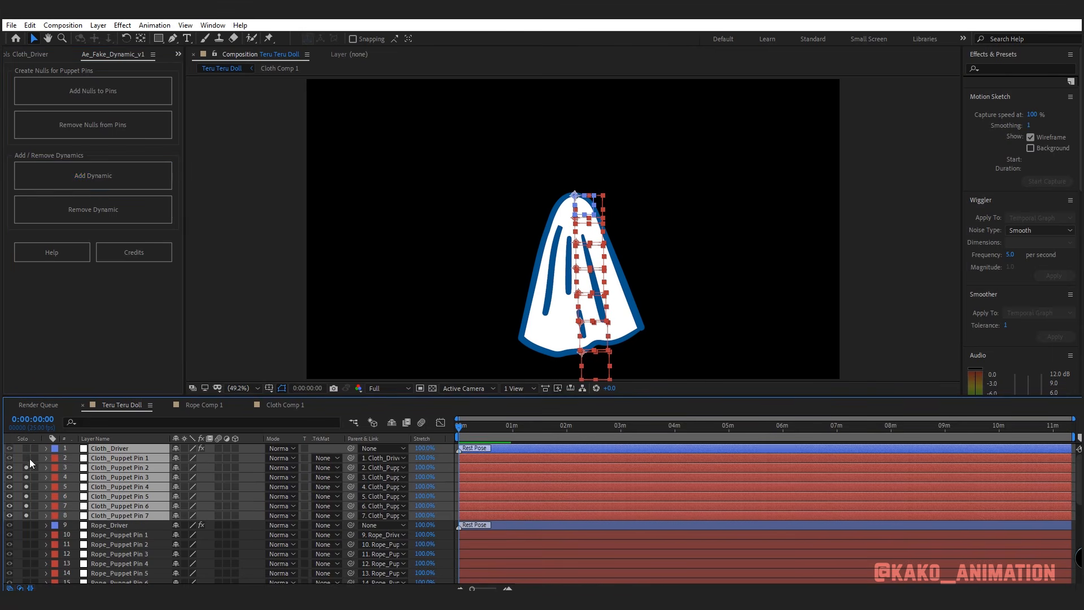
drag(29, 585, 79, 568)
drag(1078, 539, 1069, 448)
click(328, 450)
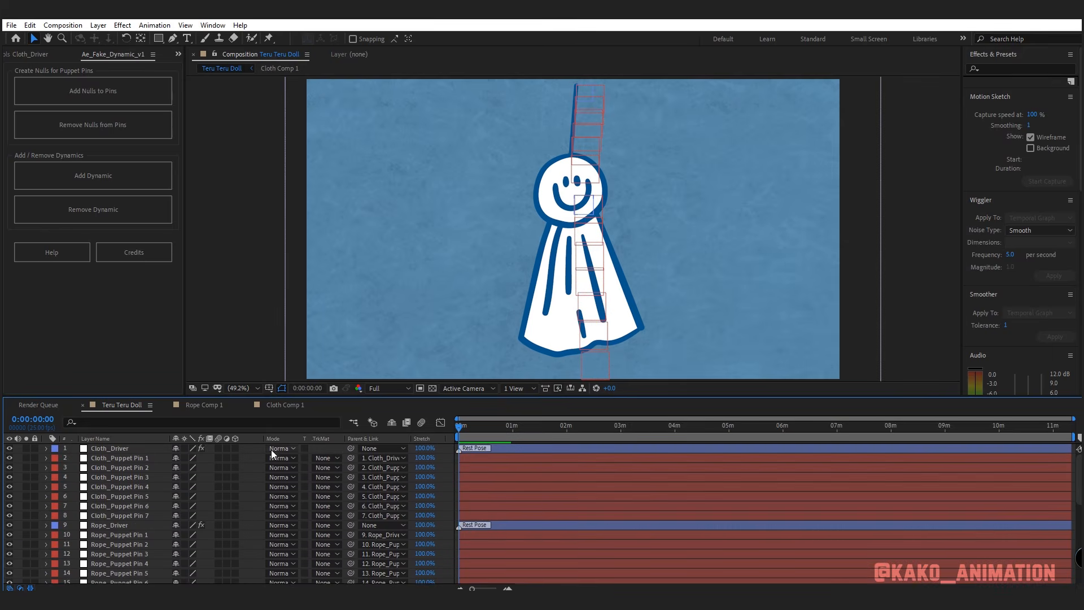
Step: Parent the Cloth_Driver null to the Head layer
click(104, 449)
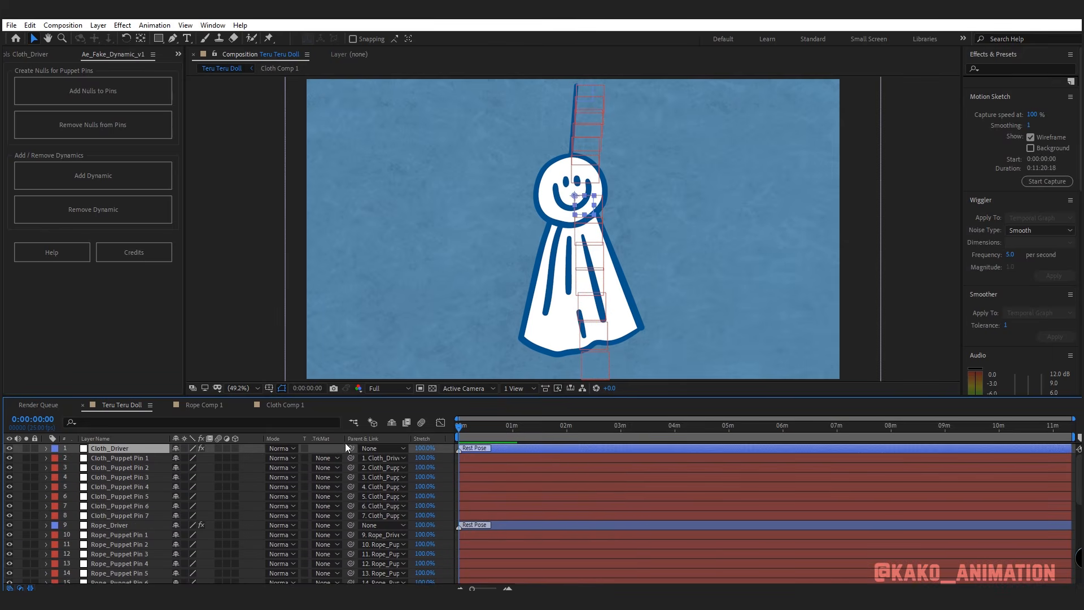
click(372, 448)
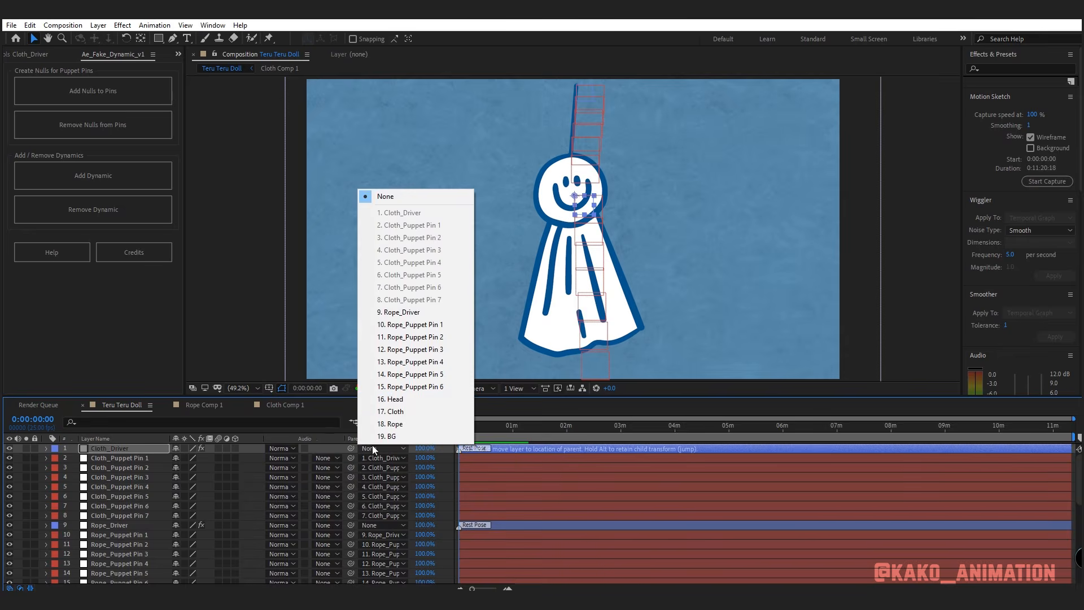
click(411, 399)
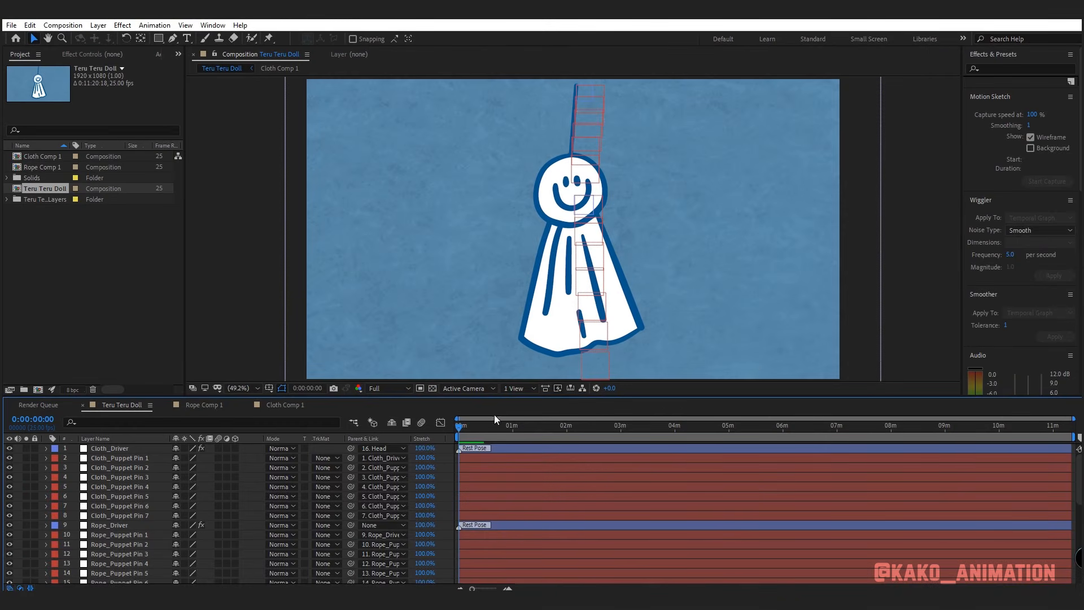
Step: Reveal the Position property of Rope_Driver and set its first keyframe at 0:00:00:00
click(103, 526)
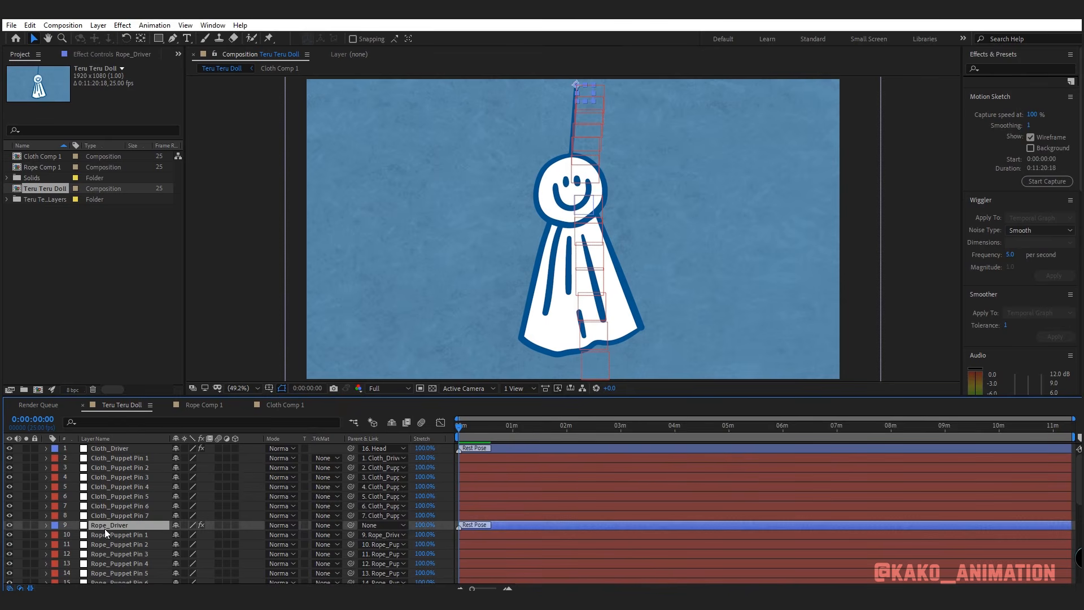
key(p)
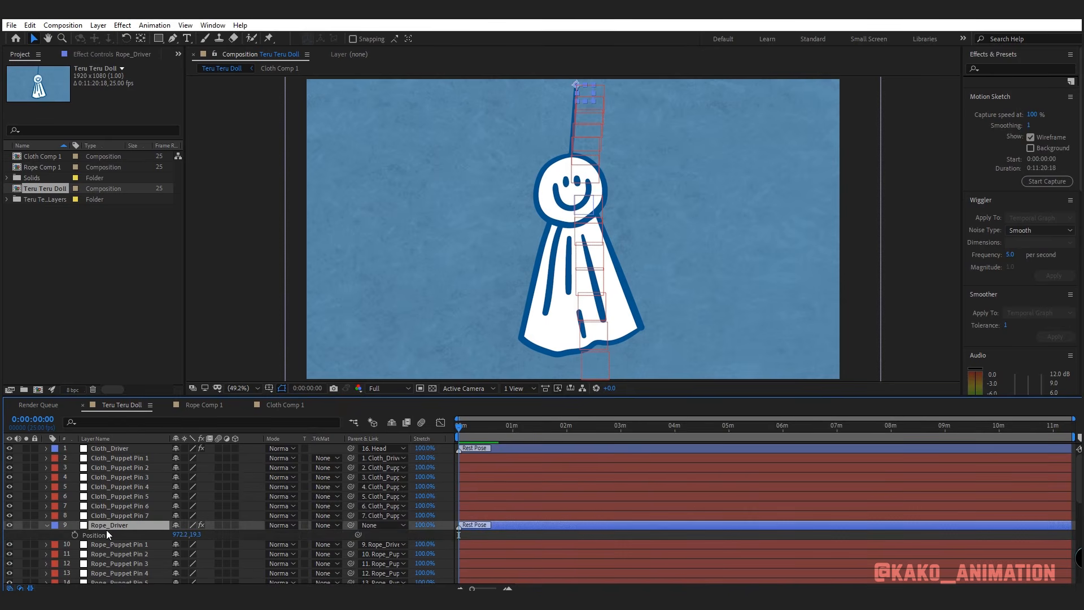
click(74, 535)
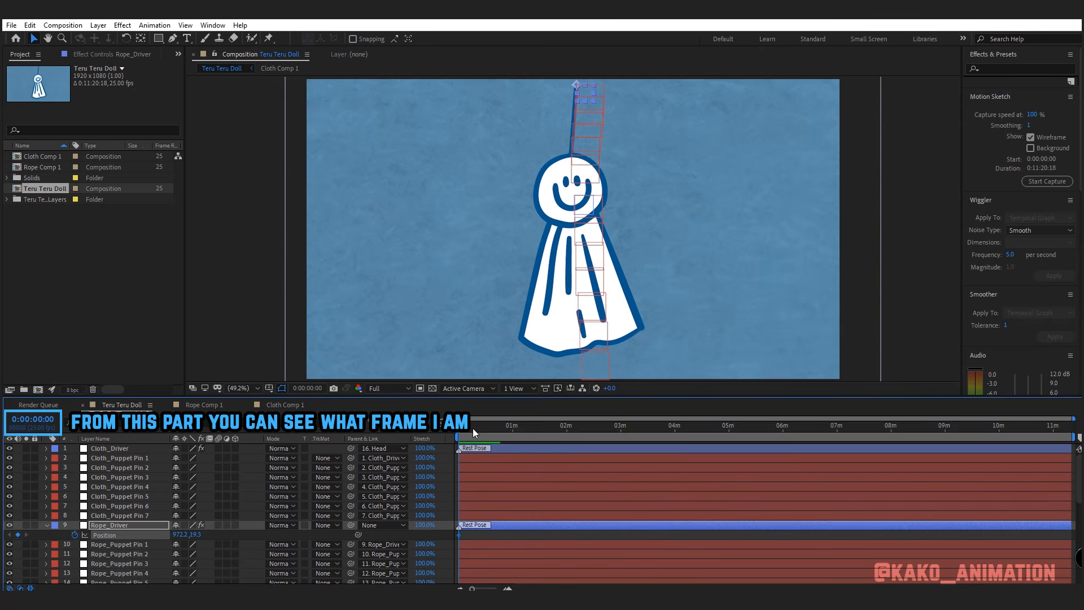
Step: At 0:00:01:00, move the Rope_Driver null sideways across the composition to a Position of about 1488.8, 19.3
key(equal)
key(equal)
key(equal)
key(equal)
key(equal)
click(488, 430)
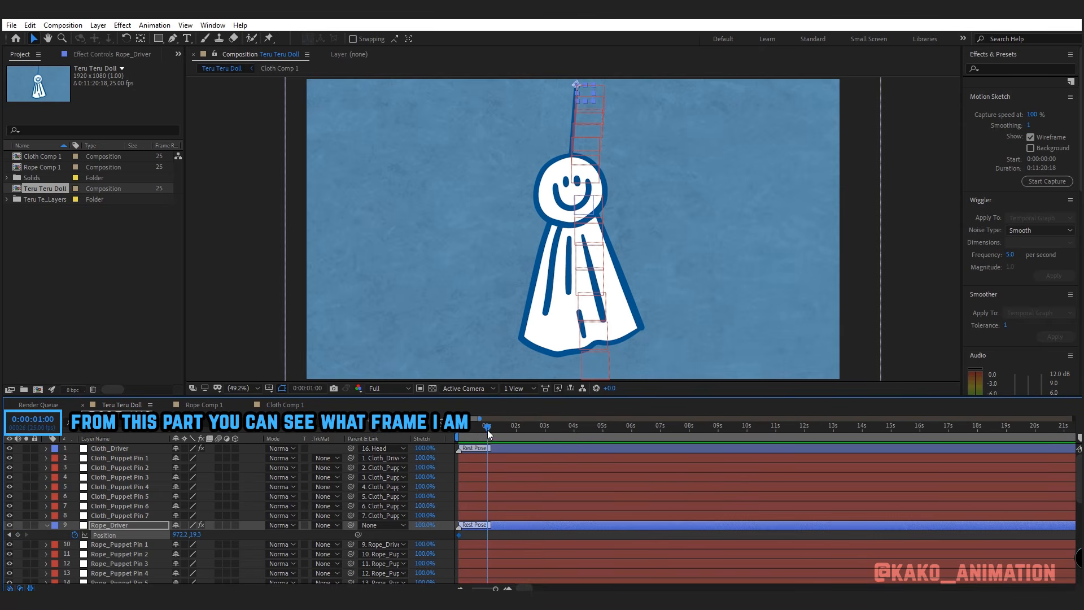
drag(577, 89, 721, 90)
Step: Copy Rope_Driver's first Position keyframe to about 0:00:01:24 and apply Easy Ease to all three keyframes
drag(489, 430, 516, 432)
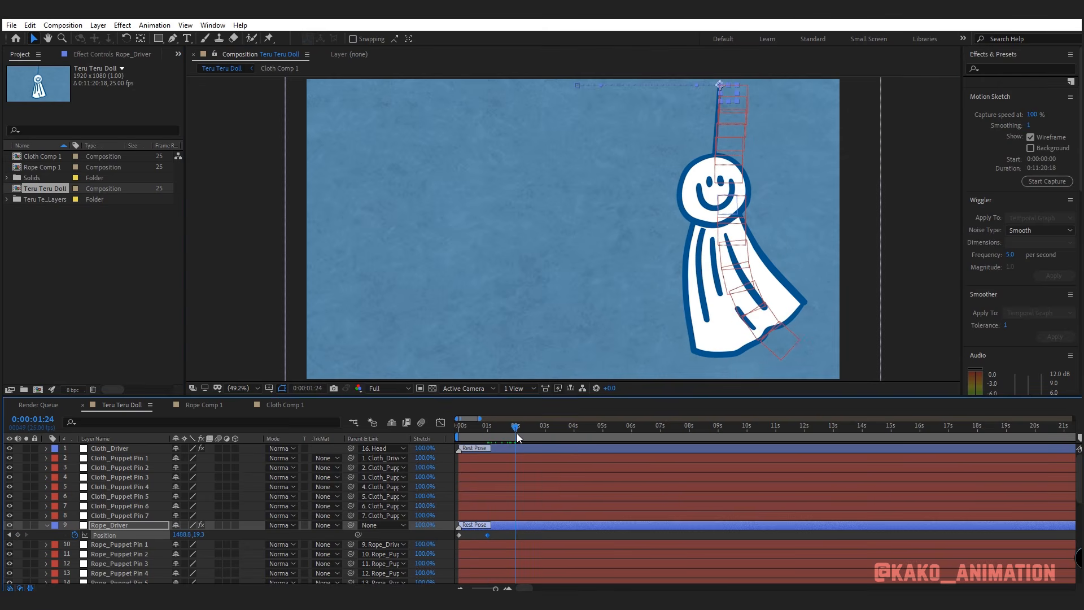
key(ctrl+c)
key(ctrl+v)
click(458, 534)
key(ctrl+c)
key(ctrl+v)
drag(524, 539, 445, 537)
key(F9)
Step: End the work area at 0:00:03:22 and preview the doll's swinging animation
drag(516, 432, 570, 432)
key(n)
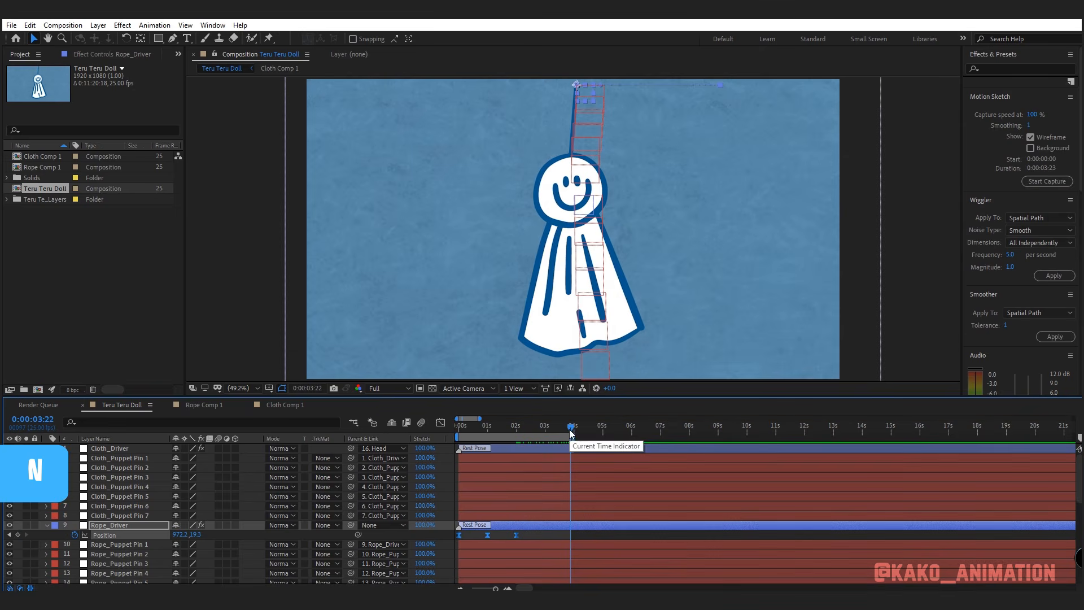
click(598, 533)
key(space)
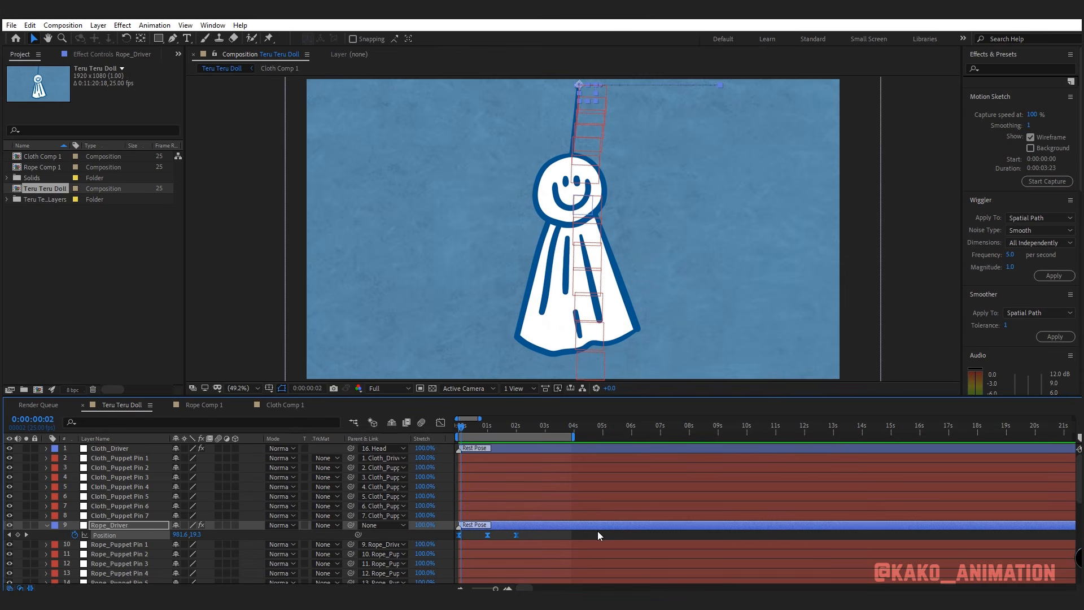
Step: Open the effect controls of Rope_Driver, set its Multiplier slider to 7 and preview the motion
click(123, 525)
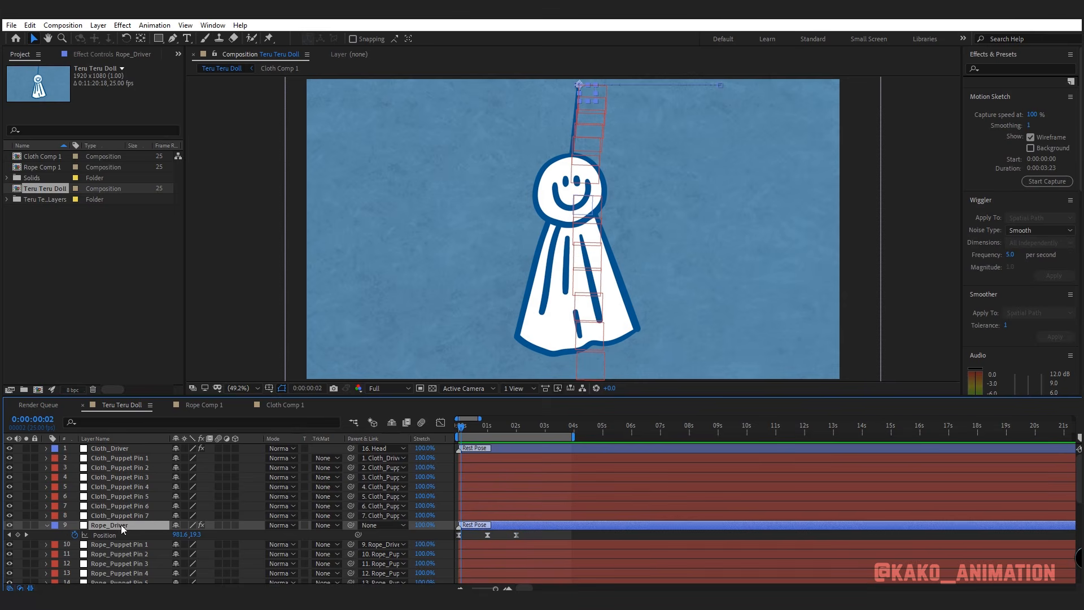
click(96, 55)
click(201, 27)
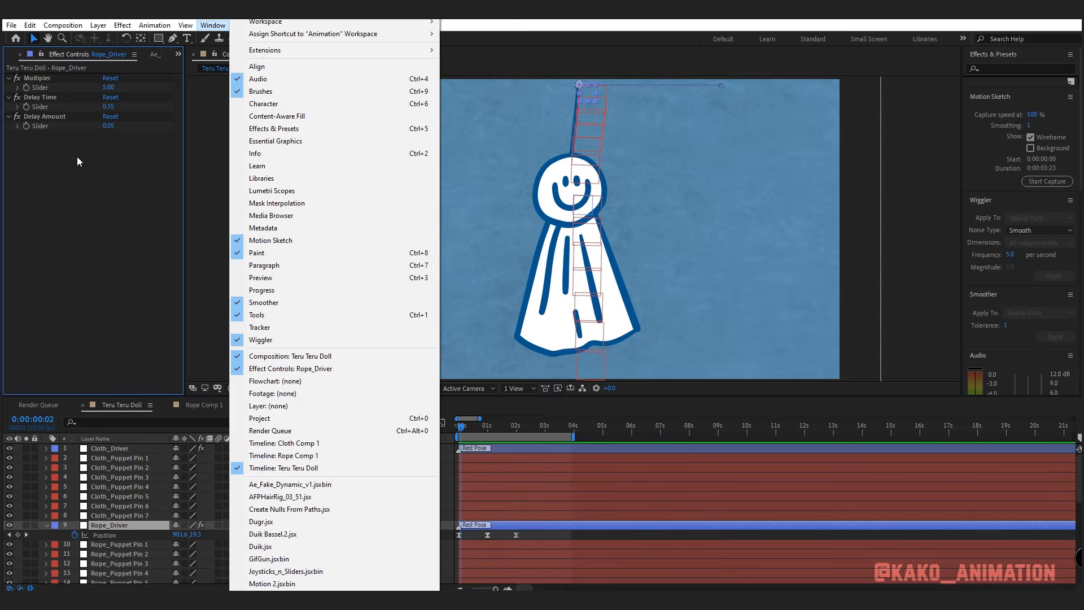
click(75, 169)
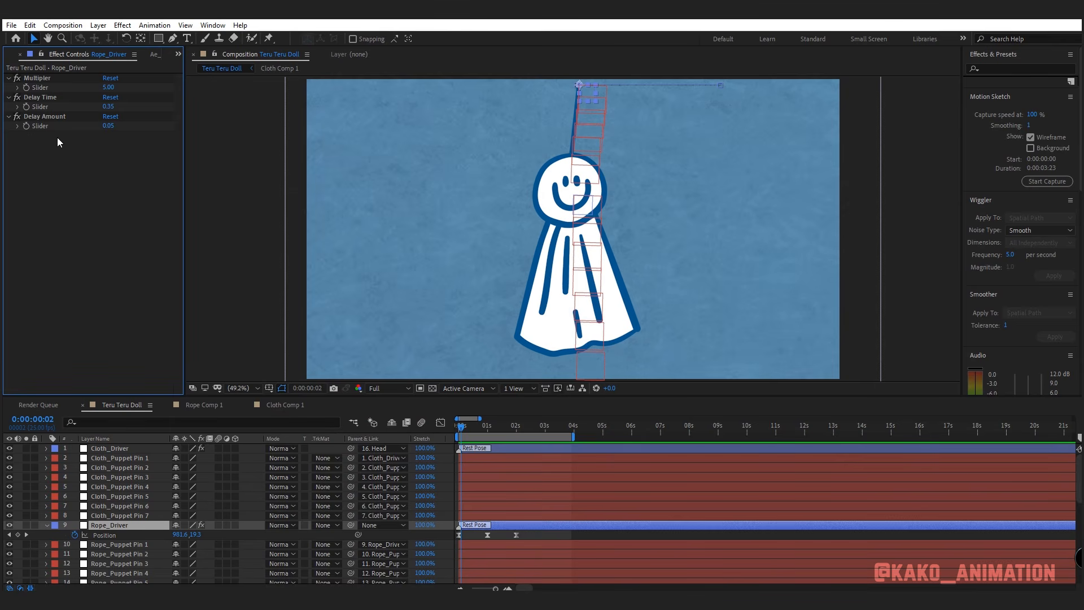
text(7)
key(Return)
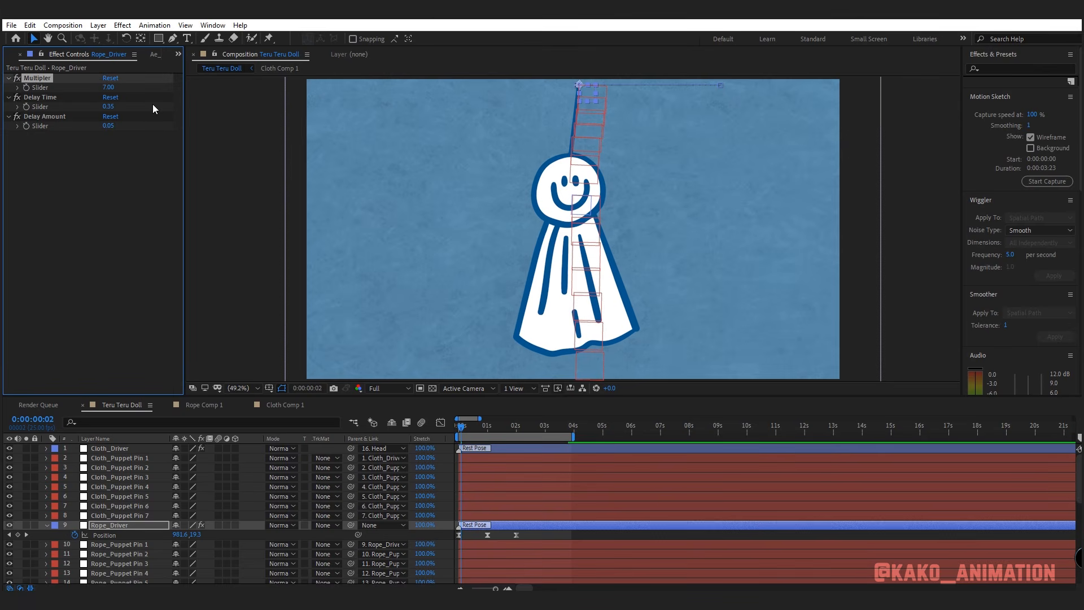
key(KP_0)
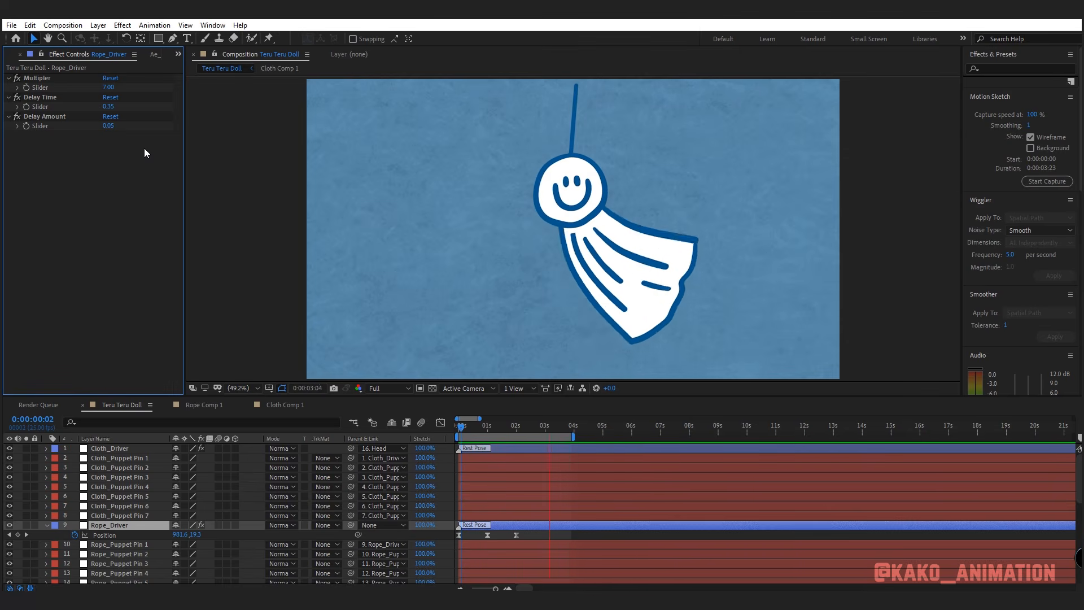
Step: Set Rope_Driver's Multiplier slider to 2 and preview the motion
click(105, 88)
text(2)
key(Return)
key(0)
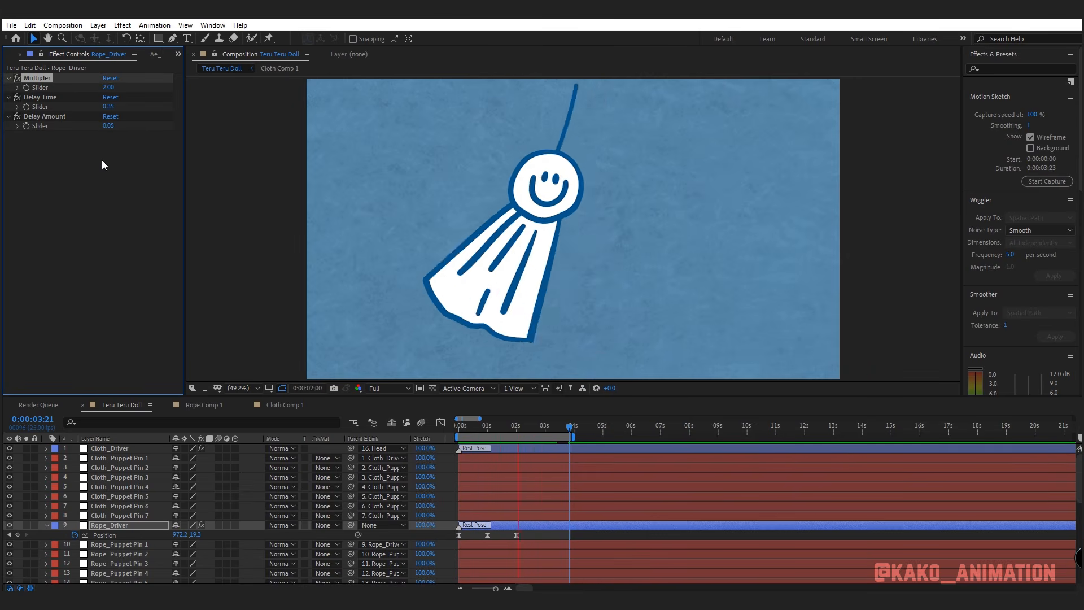
key(space)
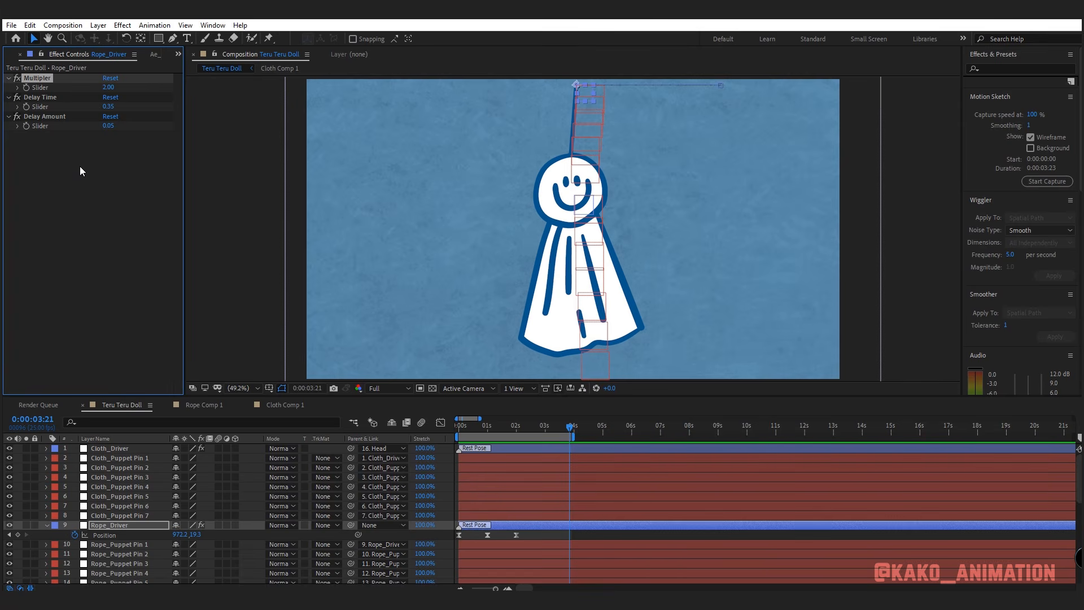
Step: Set Rope_Driver's Multiplier slider back to 5
click(108, 88)
text(5)
key(Return)
Step: Set the Delay Time slider of Cloth_Driver to 0.5 and preview the cloth's motion
click(109, 449)
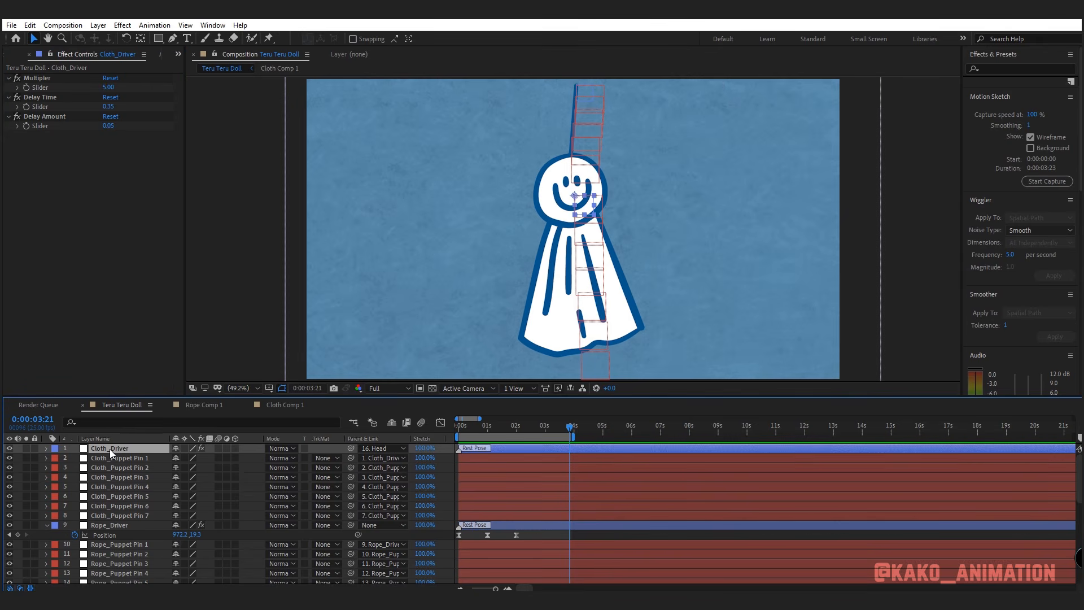
click(108, 106)
text(0.5)
key(Return)
key(space)
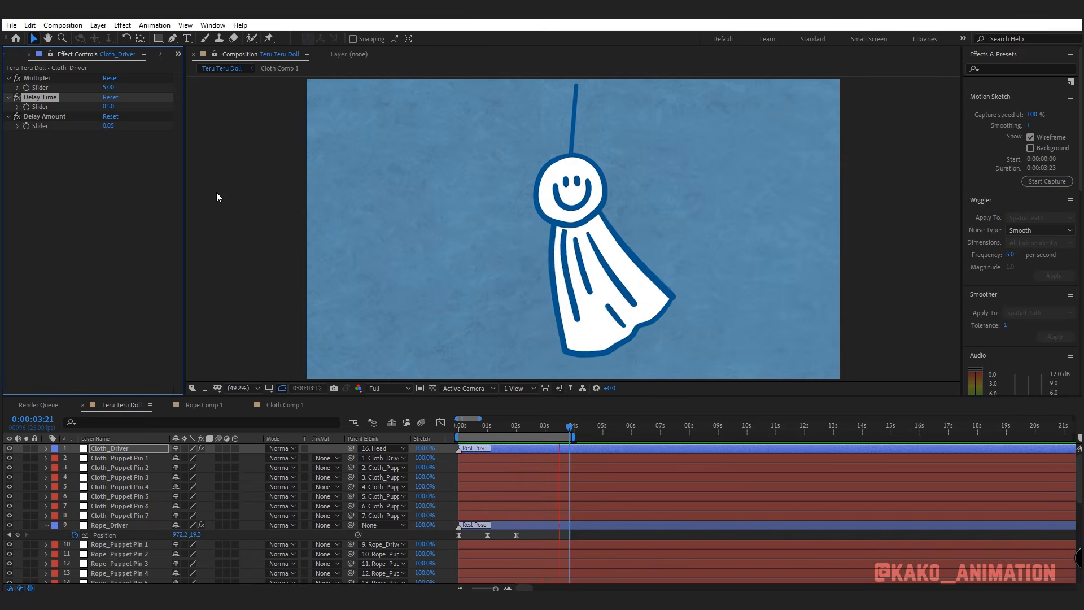
key(space)
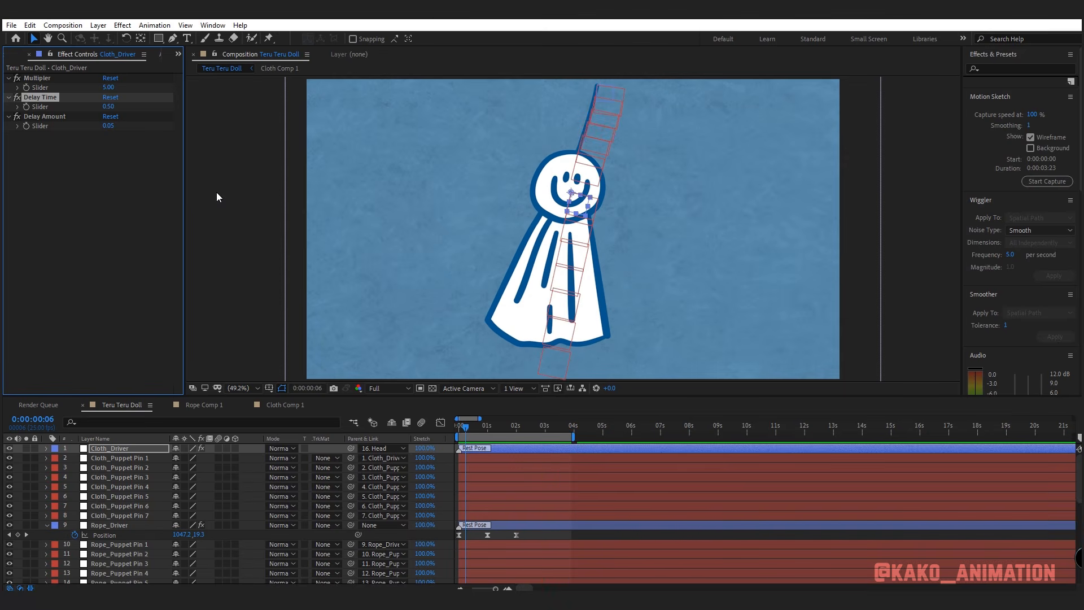
Step: Set Cloth_Driver's Delay Time slider to 0.20 and preview the cloth's motion
click(108, 106)
text(0.20)
key(Return)
key(space)
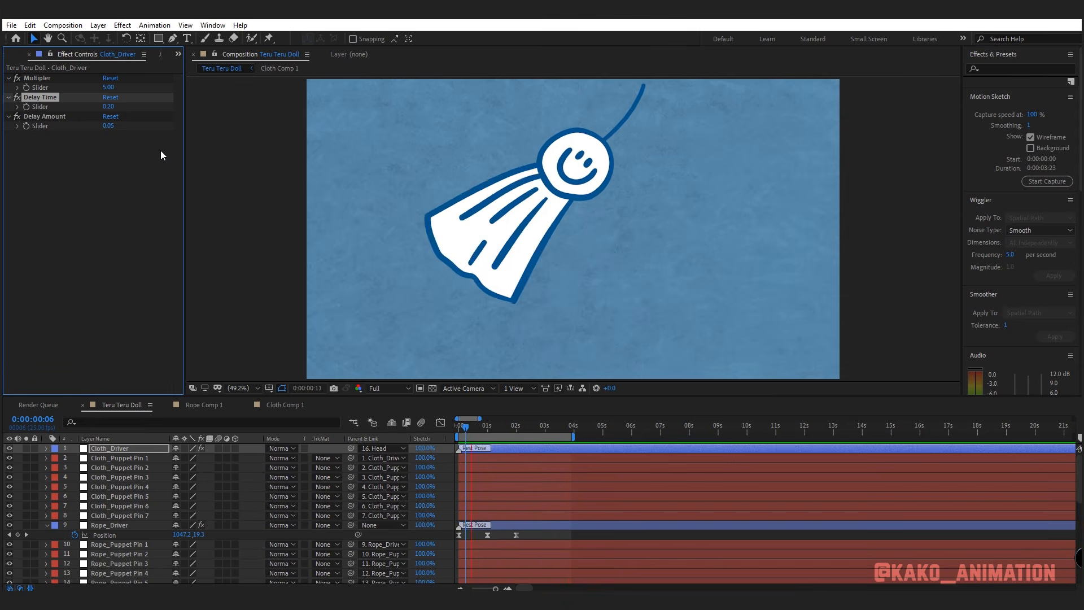
key(space)
Step: Set Cloth_Driver's Delay Time slider back to 0.35
click(108, 107)
text(0.35)
key(Return)
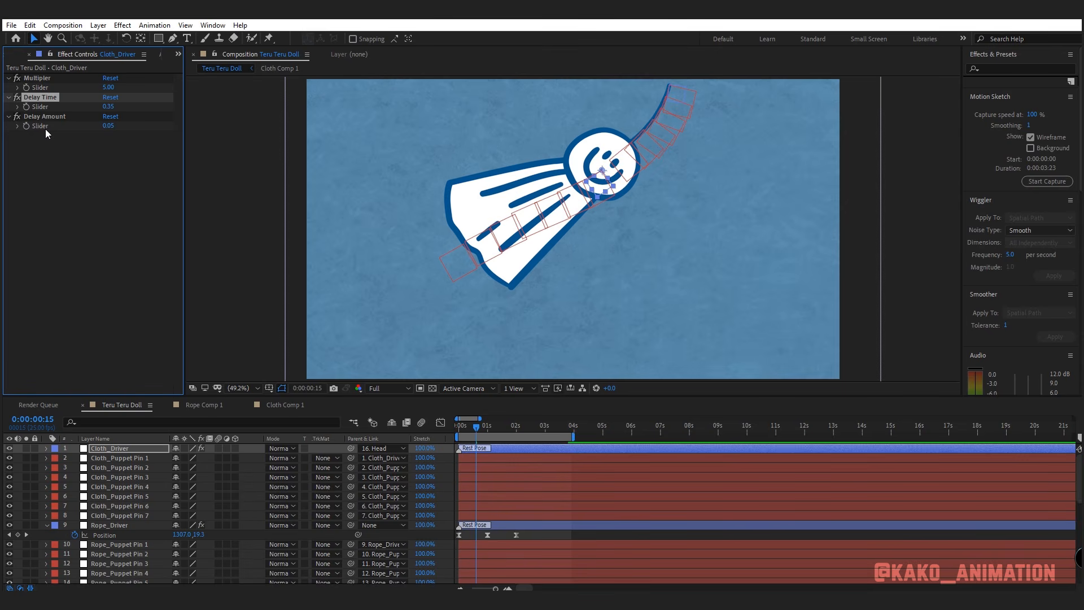
Step: Set Cloth_Driver's Delay Amount slider to 0.09 and preview the cloth's motion
click(108, 125)
text(0)
key(Return)
key(space)
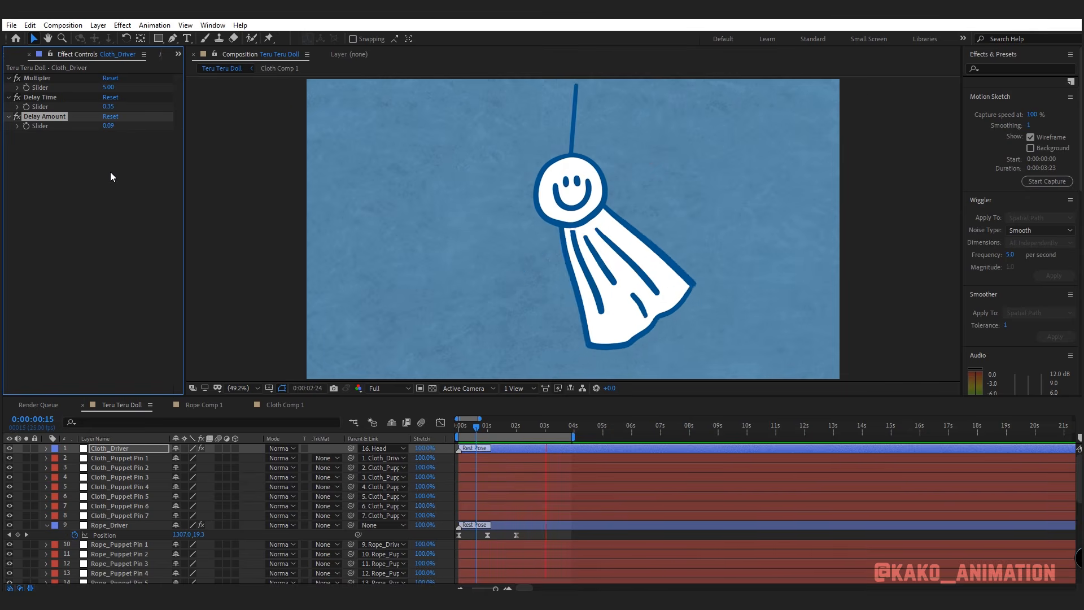
key(space)
Step: Set Cloth_Driver's Delay Amount slider to 0.01 and preview the cloth's motion
click(108, 126)
text(0.01)
key(Return)
key(space)
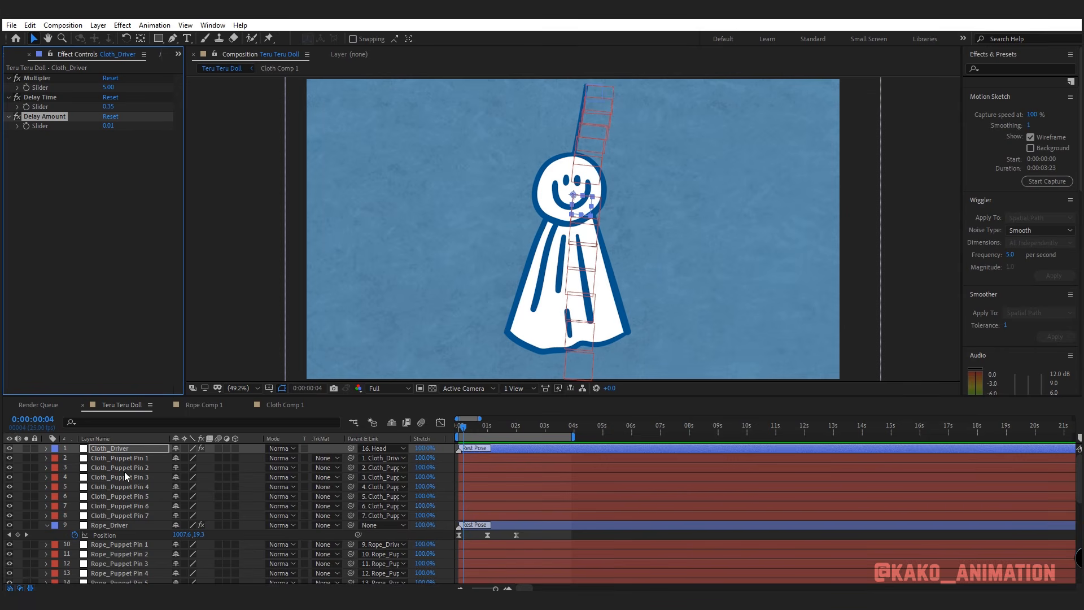
Step: Set Rope_Driver's Multiplier slider to 6 and its Delay Time slider to 0.30
click(101, 525)
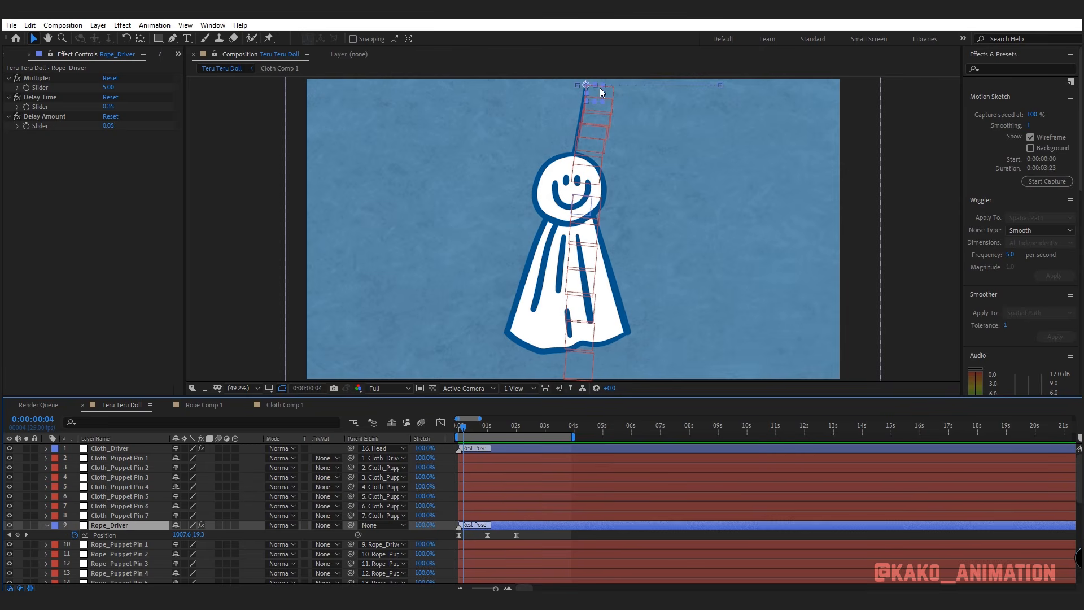
click(109, 87)
text(6)
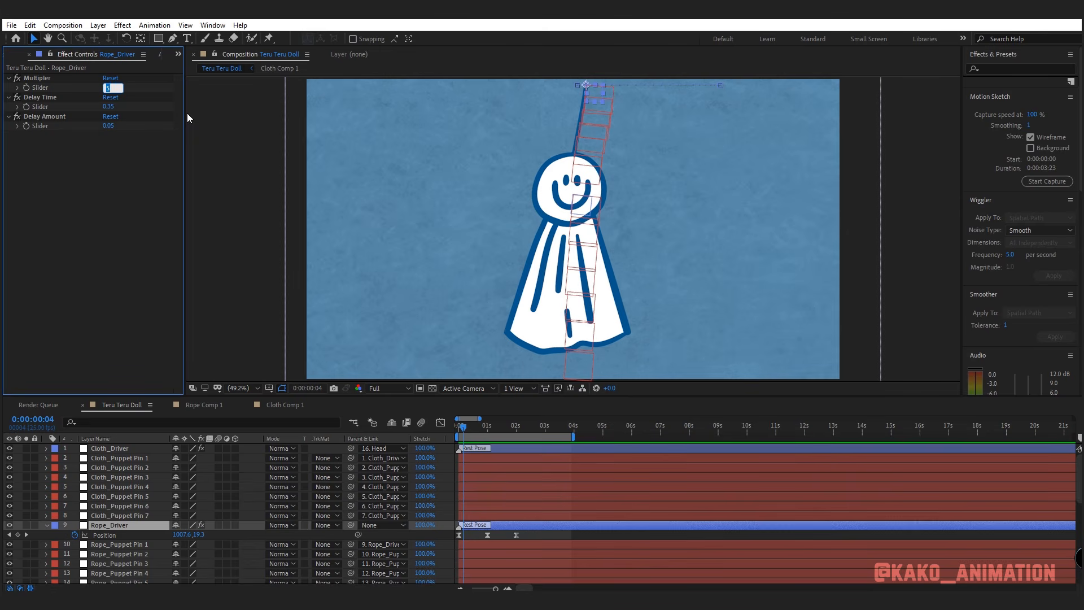
key(Return)
click(121, 107)
text(0)
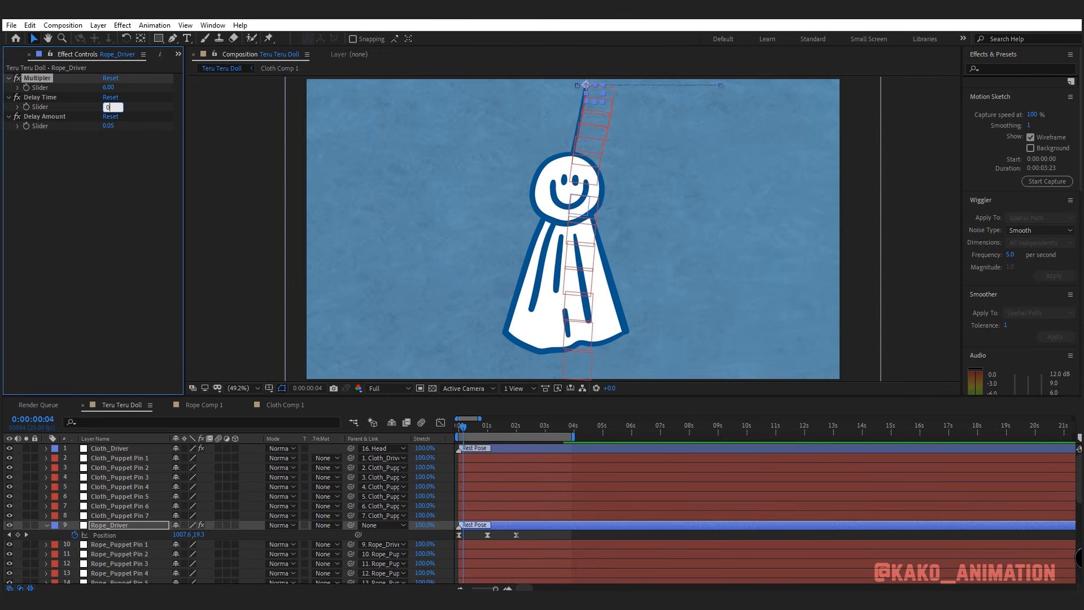
key(Return)
Step: Set Rope_Driver's Delay Amount slider to 0.08 and preview the doll's animation
click(109, 125)
text(0.08)
key(Return)
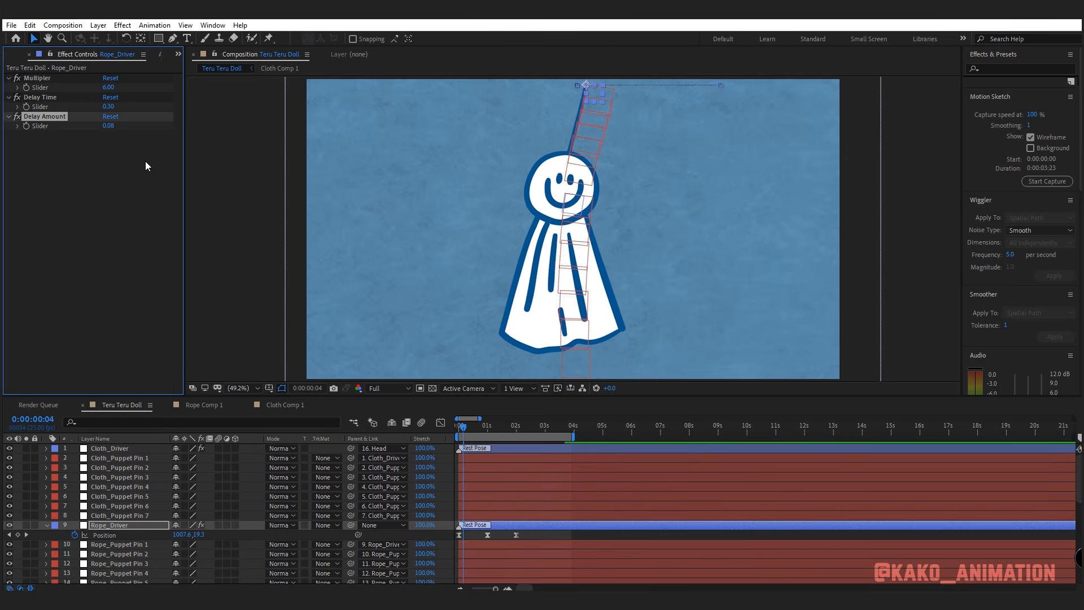
key(space)
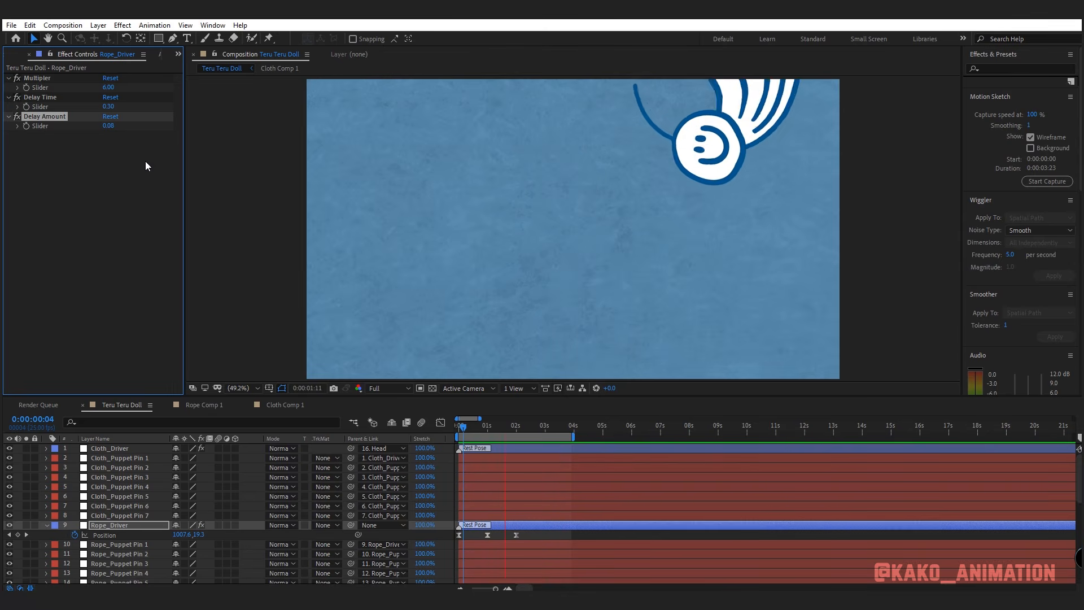
key(space)
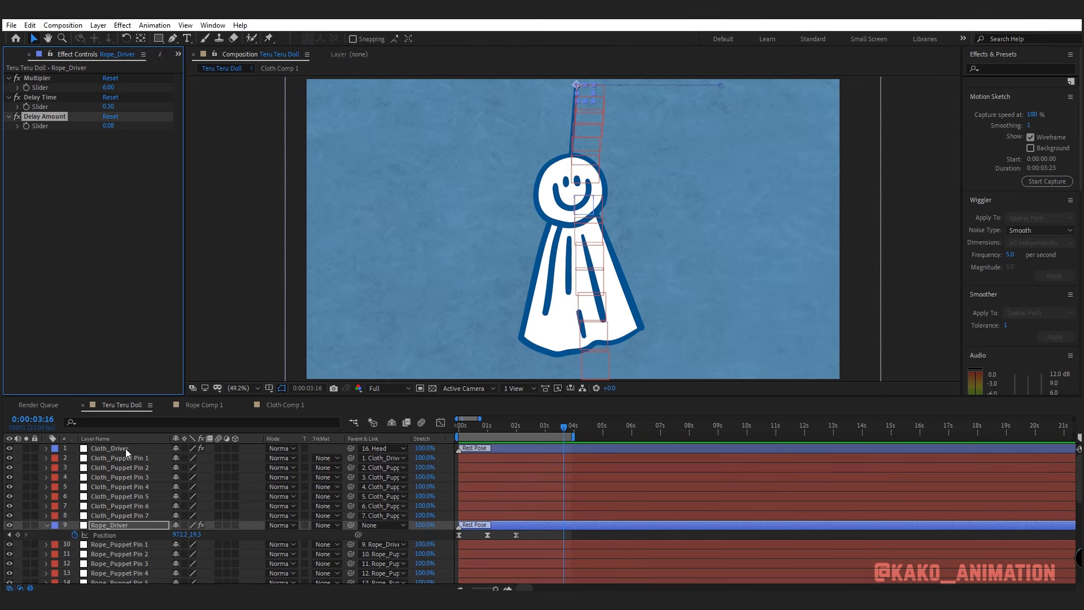
Step: Set Cloth_Driver's Multiplier slider to 2.30 and its Delay Amount slider to 0.09
click(102, 450)
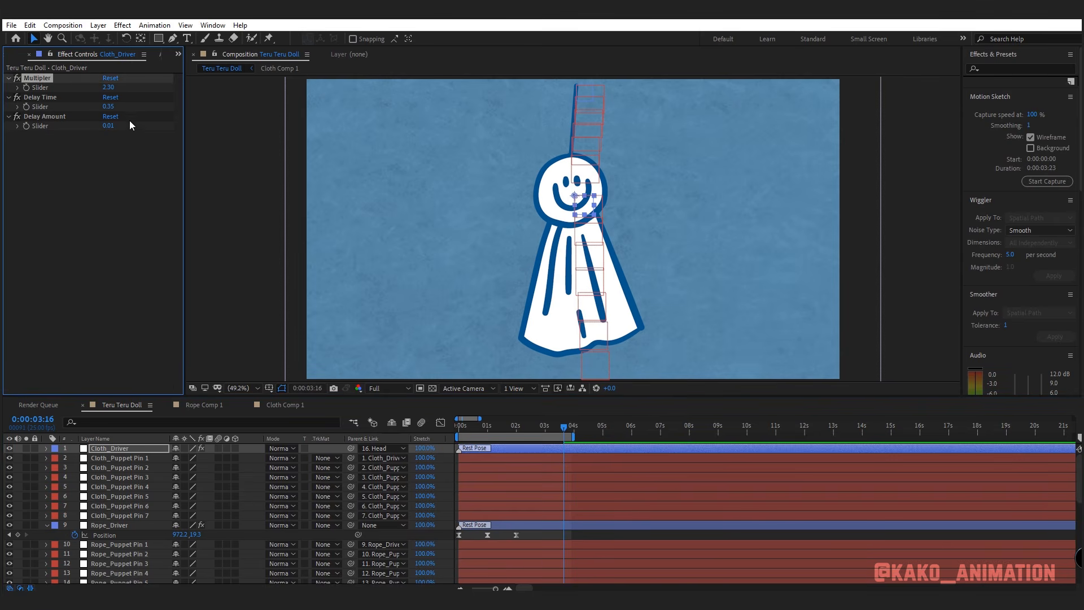
click(110, 126)
text(0.09)
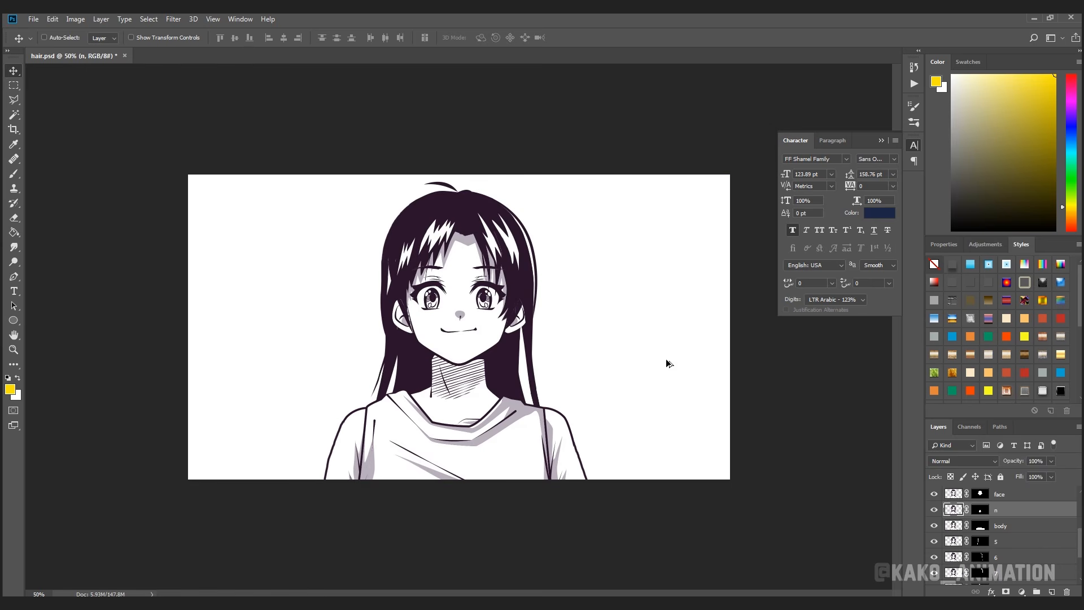
Step: Switch to Photoshop and isolate the body layer of hair.psd to view it alone
alt+click(934, 524)
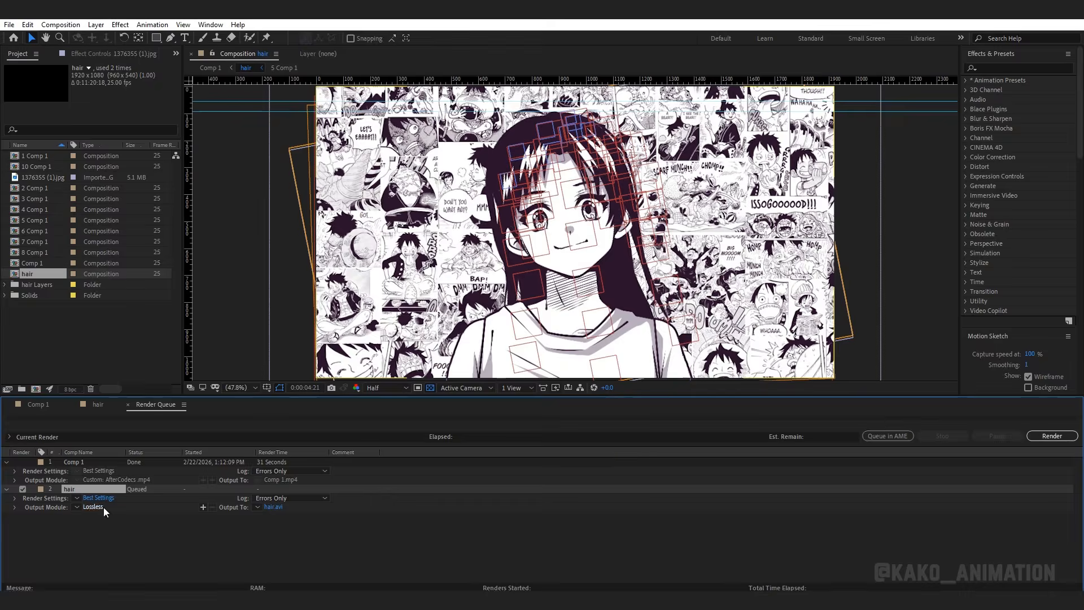
Step: Switch to After Effects and choose AfterCodecs .mp4 as the output module format for the queued hair composition
click(102, 507)
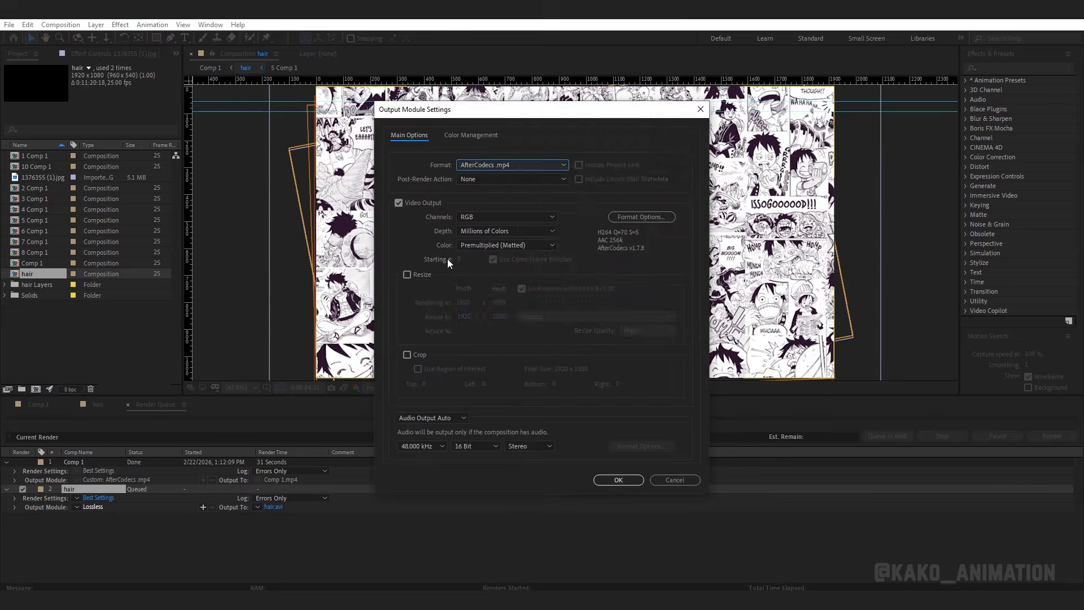